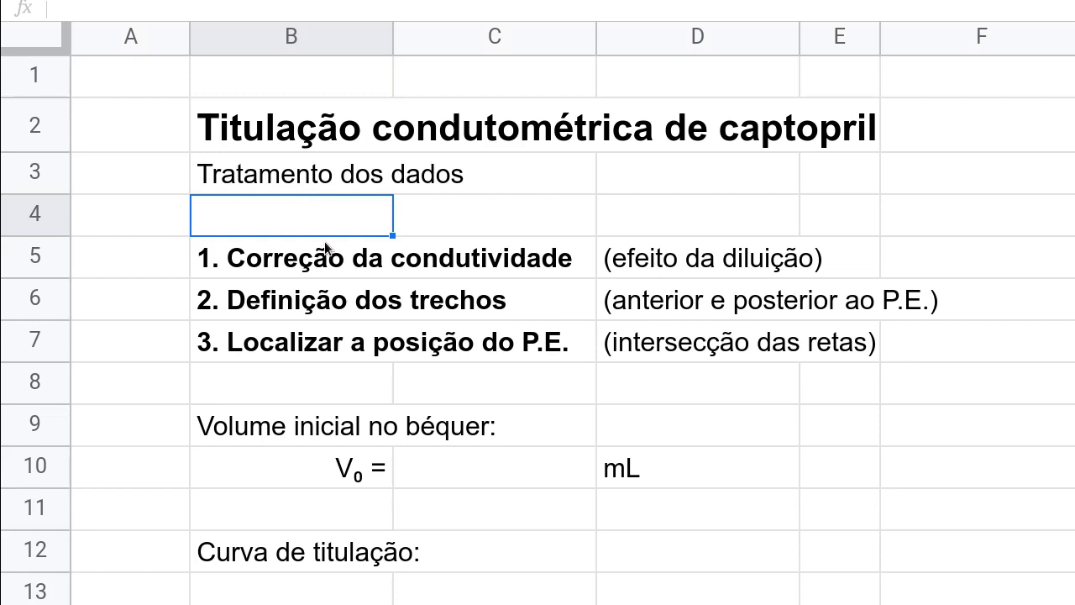
Review the three data-treatment stages in rows 5 to 7 and the notes beside the first two
{"action": "left_click", "coordinate": [224, 275]}
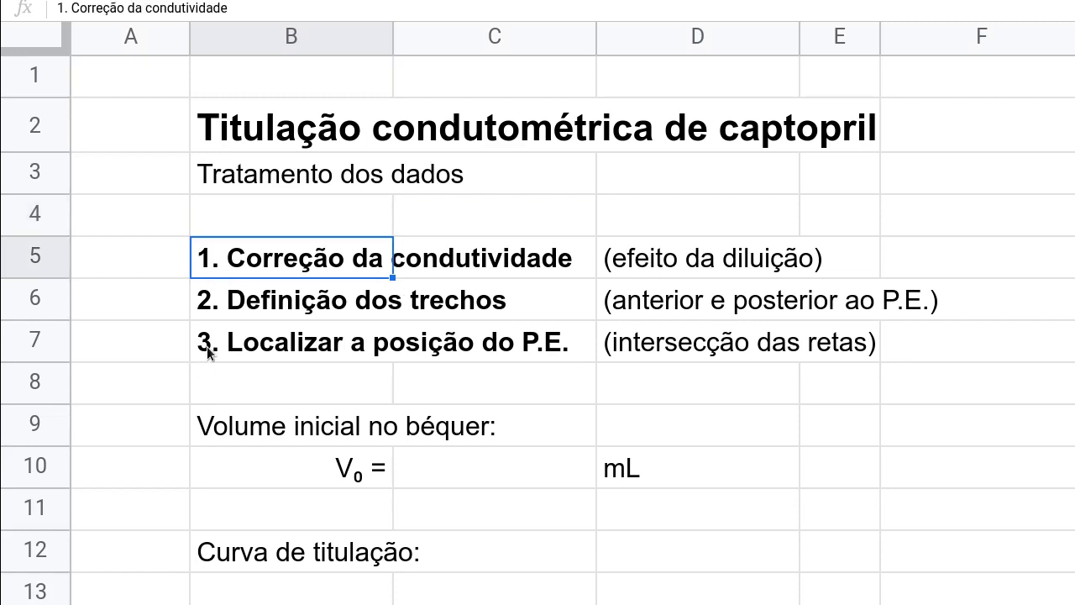
{"action": "left_click", "coordinate": [672, 260]}
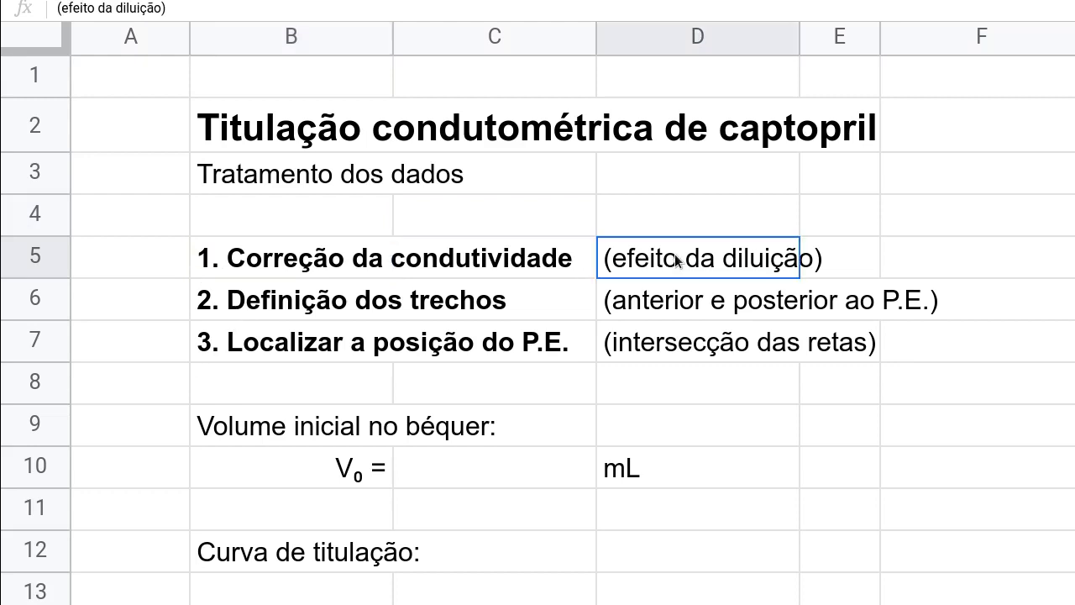
{"action": "left_click", "coordinate": [223, 309]}
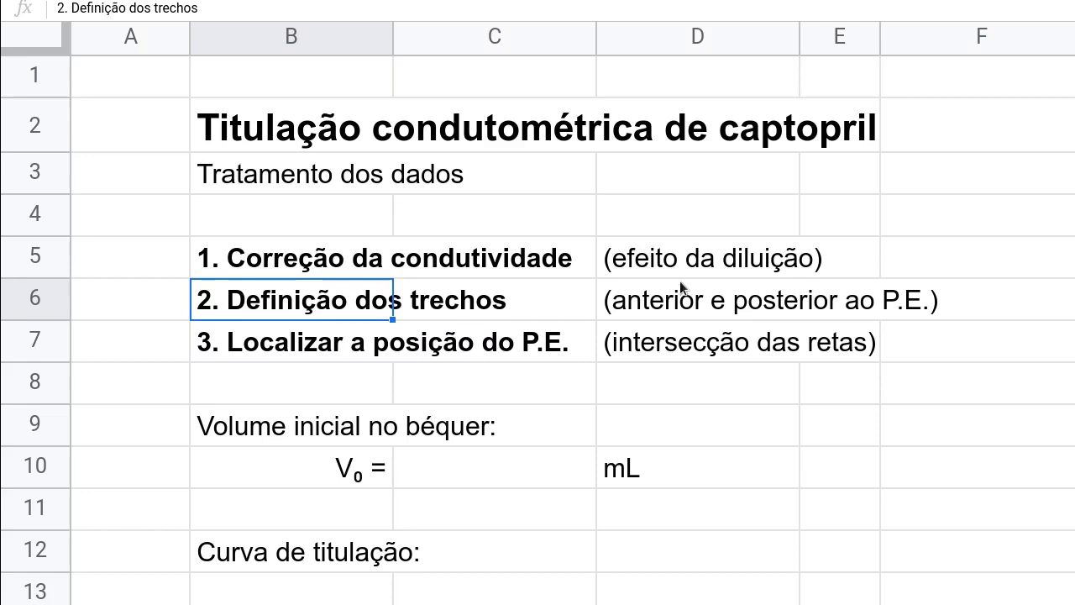
{"action": "left_click", "coordinate": [718, 302]}
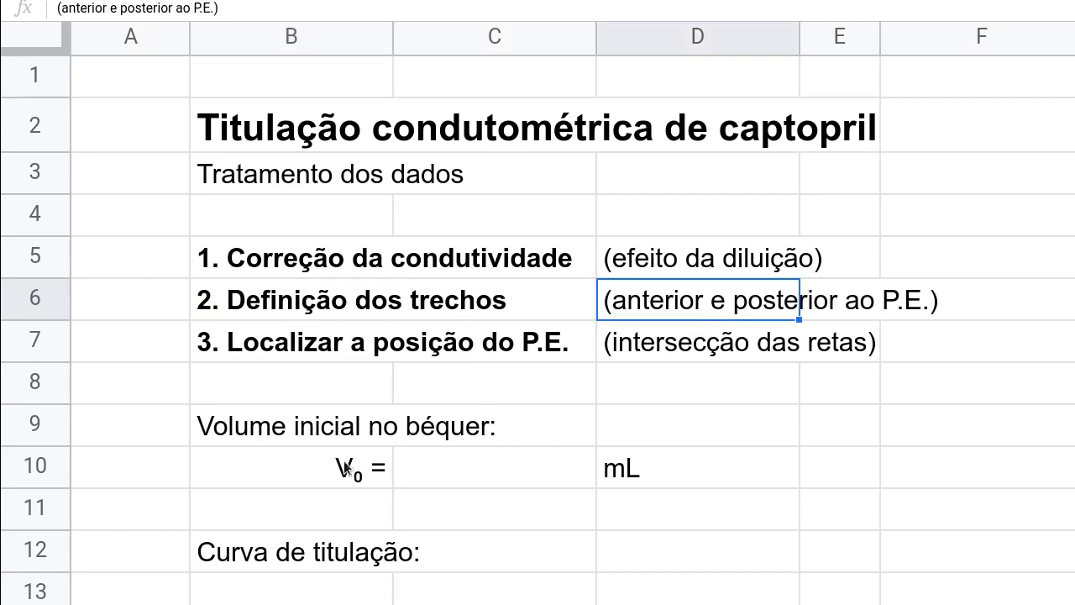
{"action": "left_click", "coordinate": [237, 350]}
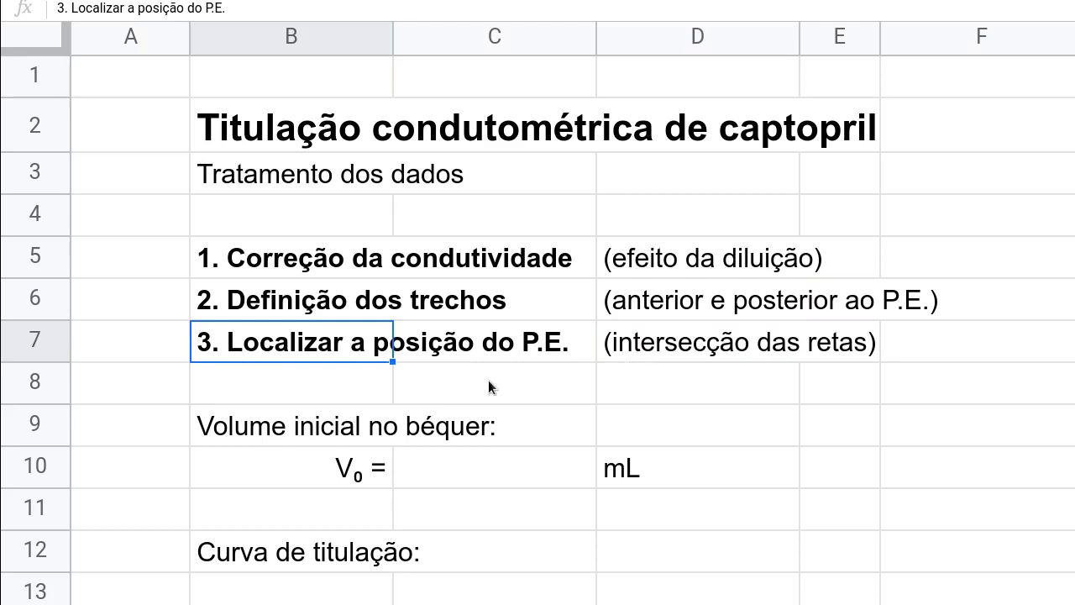
Enter 50 mL as the initial beaker volume V₀ in C10
{"action": "scroll", "coordinate": [488, 380], "scroll_direction": "down", "scroll_amount": 2}
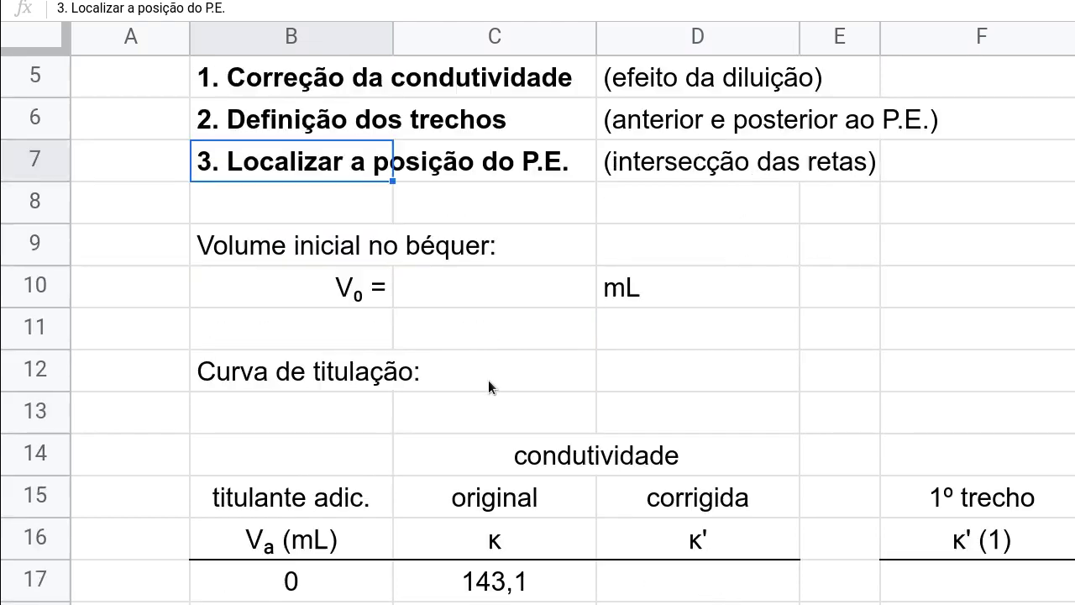
{"action": "left_click", "coordinate": [462, 290]}
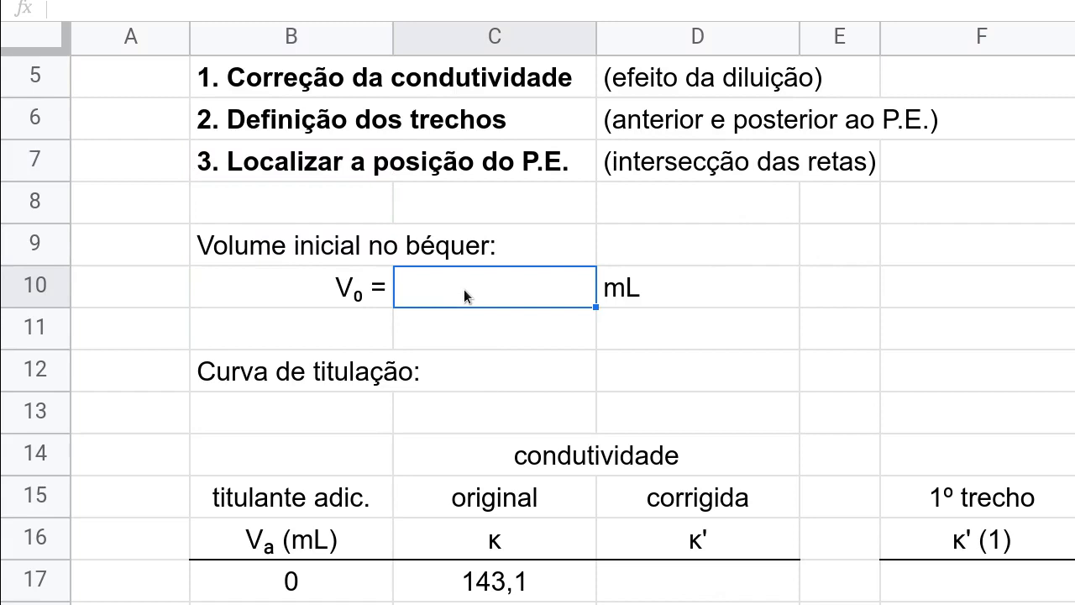
{"action": "type", "text": "50"}
{"action": "key", "text": "Return"}
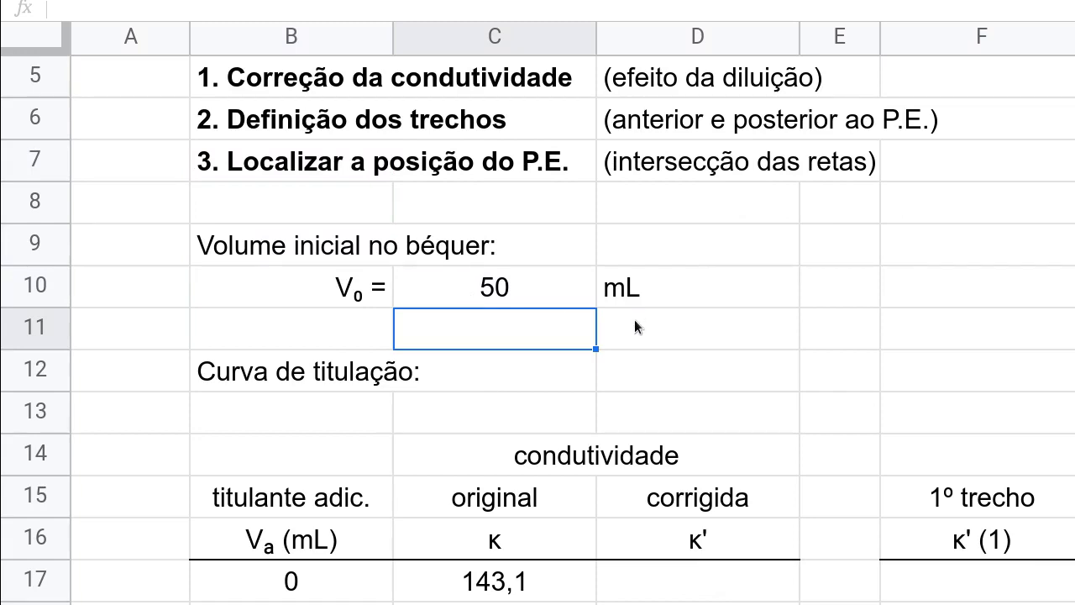
Examine the titration table's added titrant volumes and original conductivities in rows 17 to 27
{"action": "left_click", "coordinate": [258, 419]}
{"action": "scroll", "coordinate": [261, 424], "scroll_direction": "down", "scroll_amount": 2}
{"action": "left_click", "coordinate": [274, 389]}
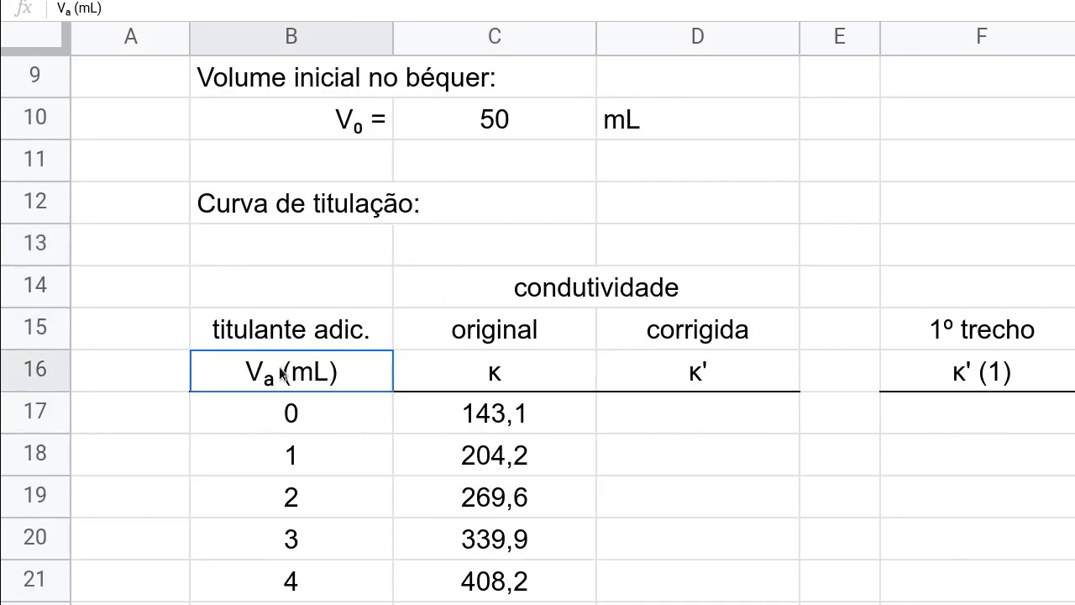
{"action": "scroll", "coordinate": [232, 479], "scroll_direction": "down", "scroll_amount": 3}
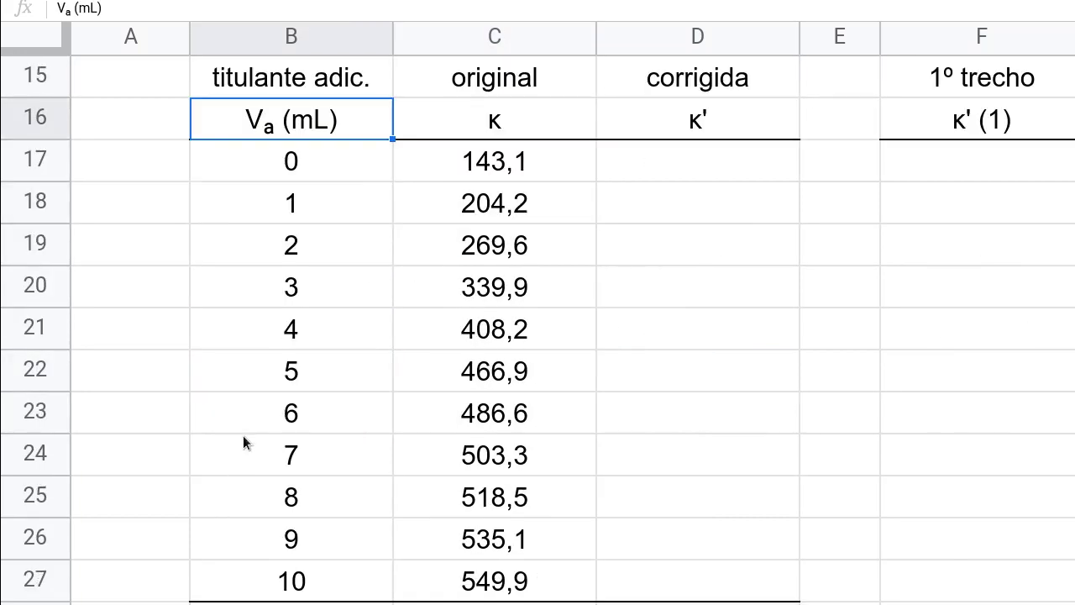
{"action": "left_click_drag", "start_coordinate": [305, 163], "coordinate": [330, 585]}
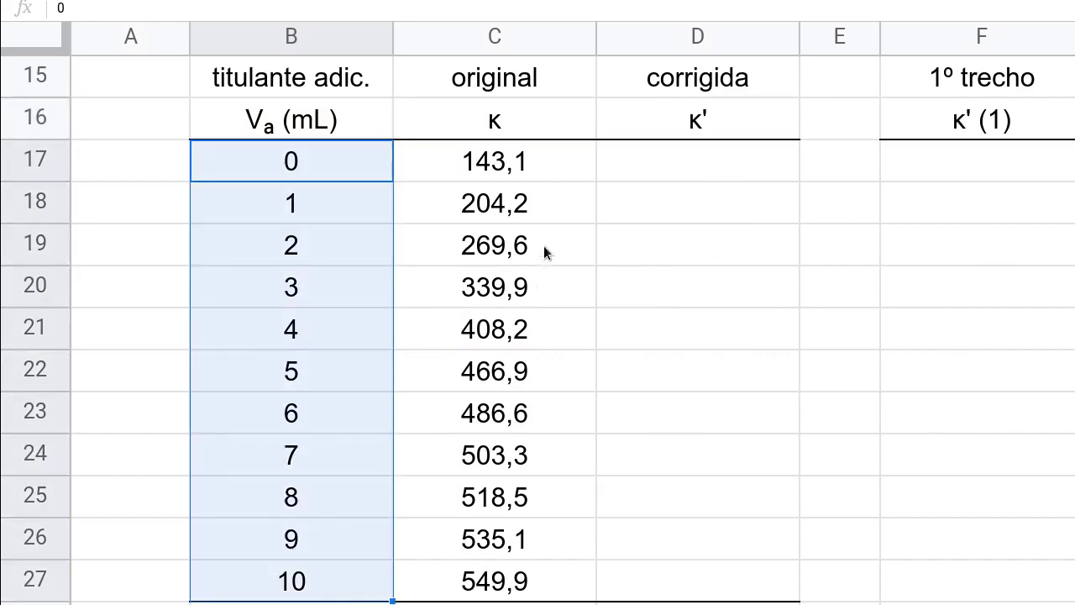
{"action": "left_click", "coordinate": [557, 162]}
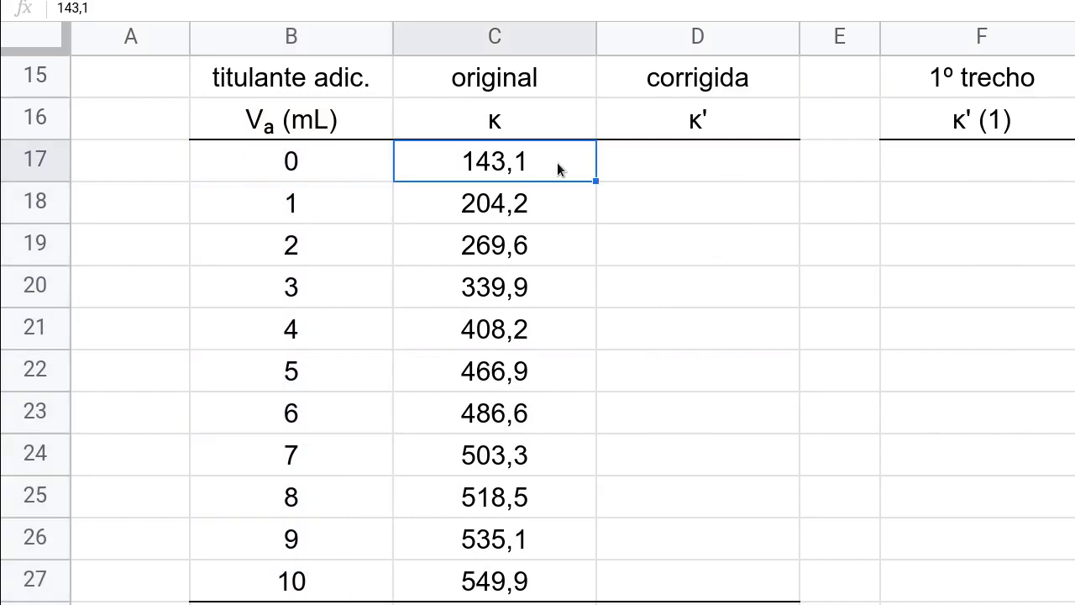
{"action": "left_click_drag", "start_coordinate": [544, 164], "coordinate": [565, 580]}
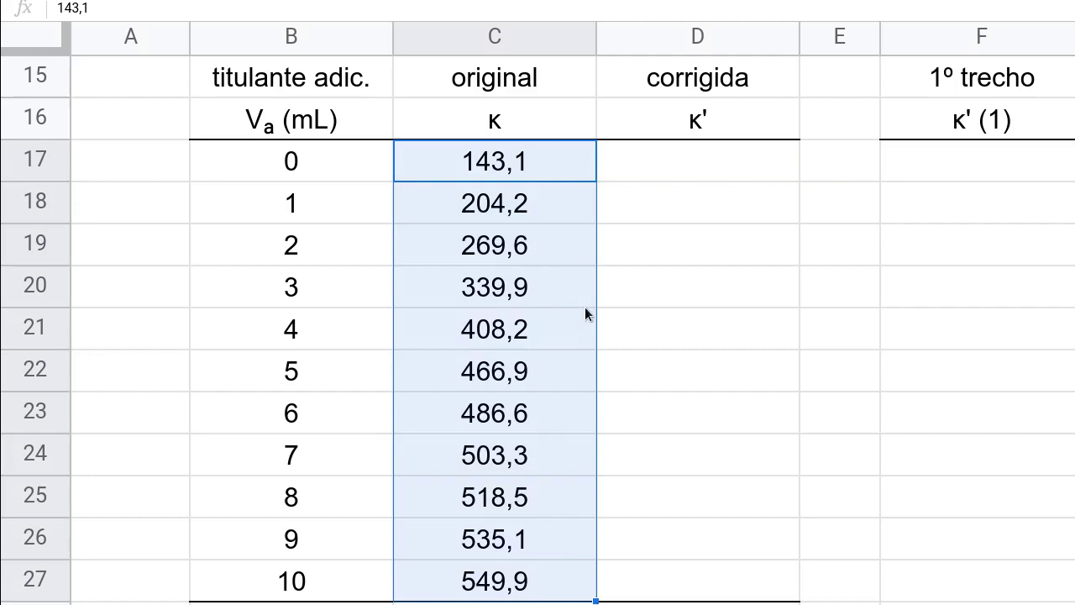
Calculate the first corrected conductivity in D17 with the formula =C17*(50+B17)/50
{"action": "left_click", "coordinate": [661, 162]}
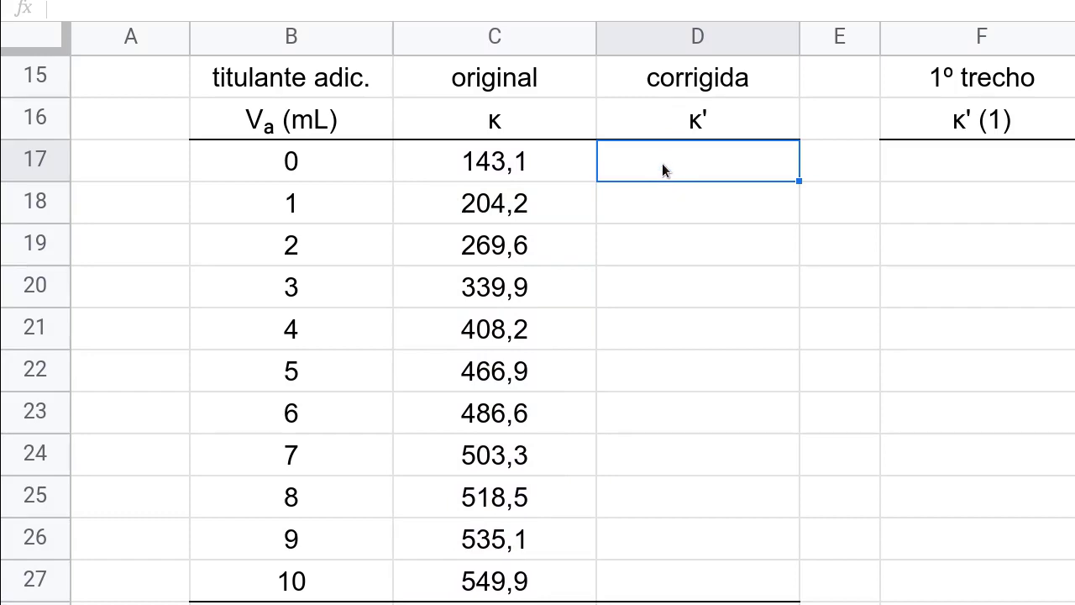
{"action": "type", "text": "="}
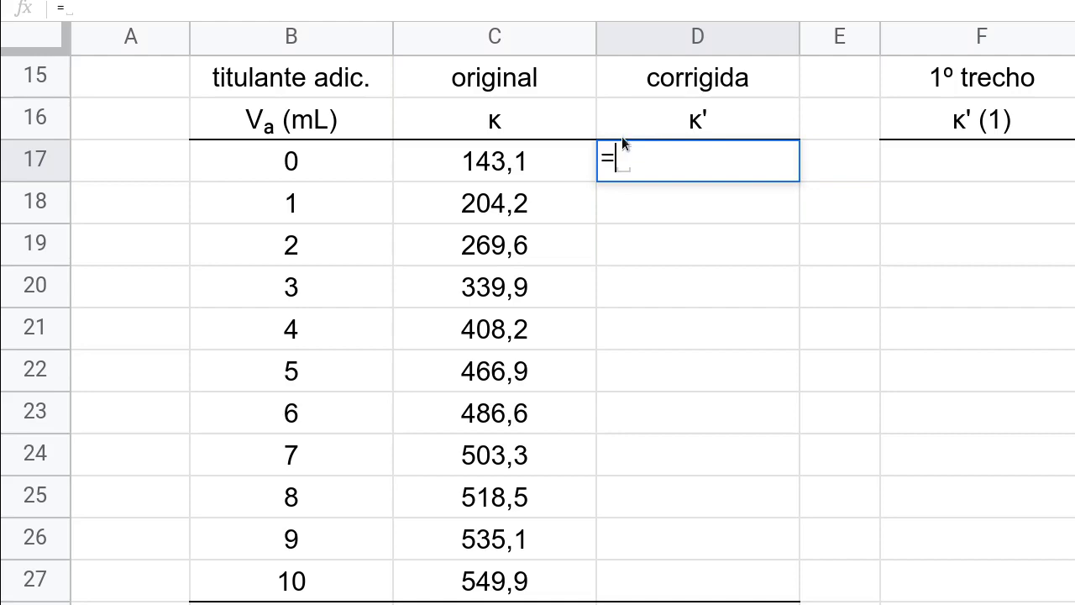
{"action": "left_click", "coordinate": [480, 168]}
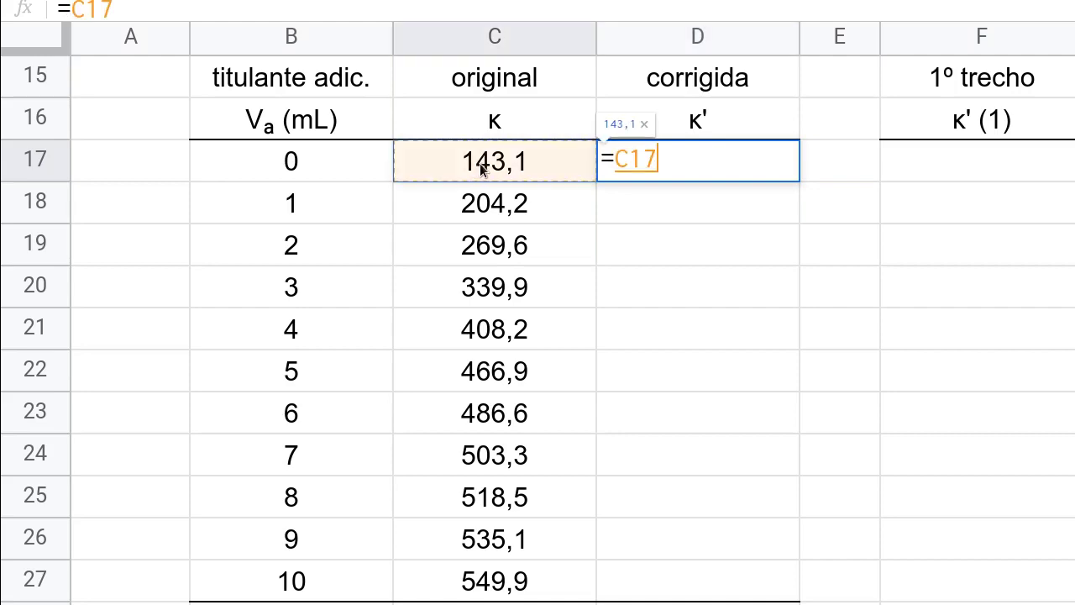
{"action": "type", "text": "*"}
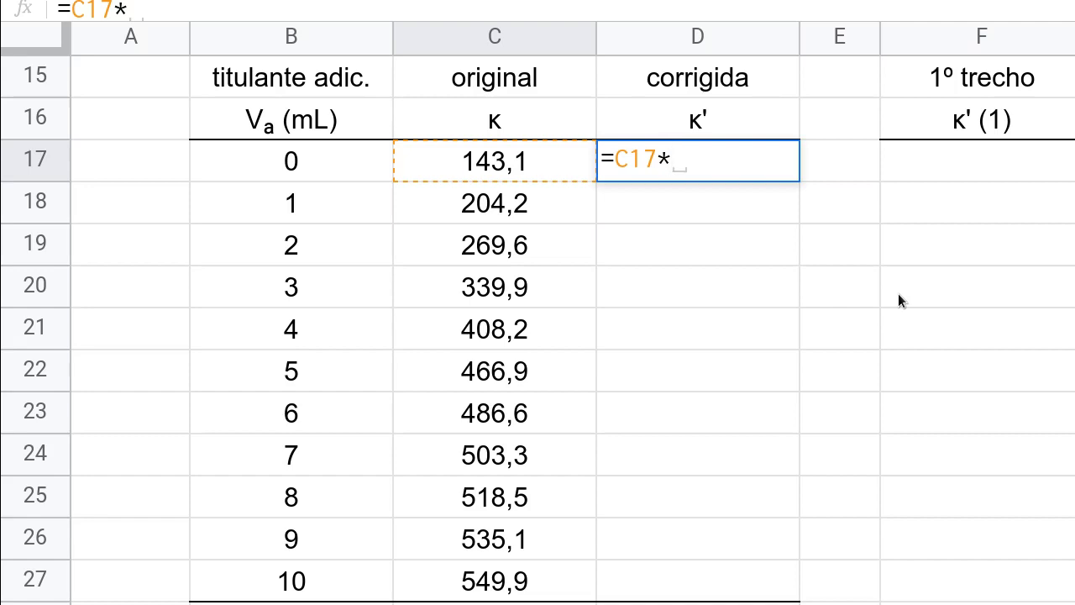
{"action": "type", "text": "(50+"}
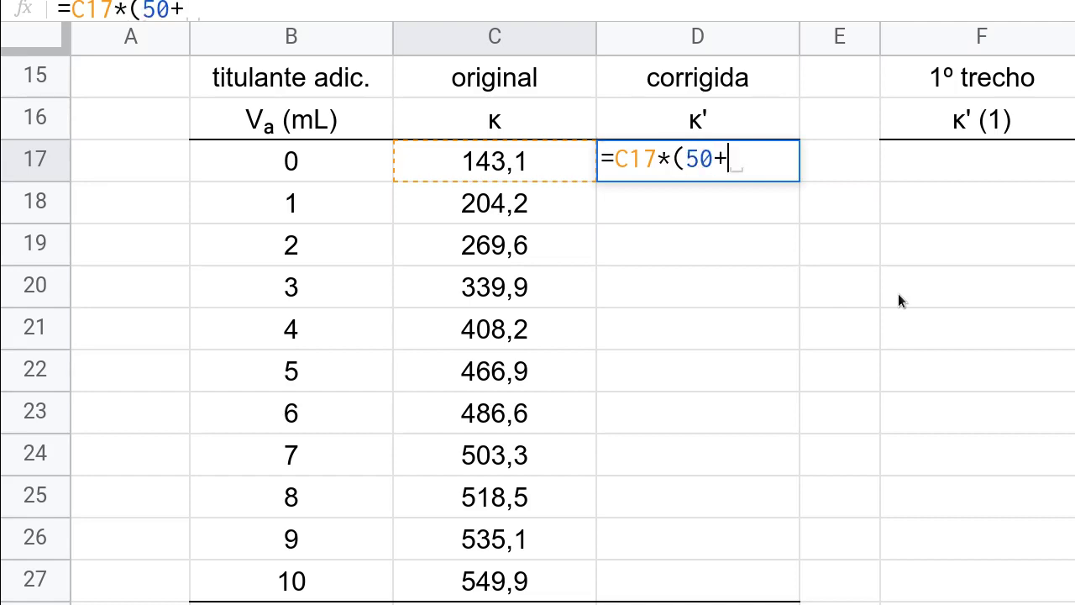
{"action": "left_click", "coordinate": [305, 165]}
{"action": "type", "text": ")"}
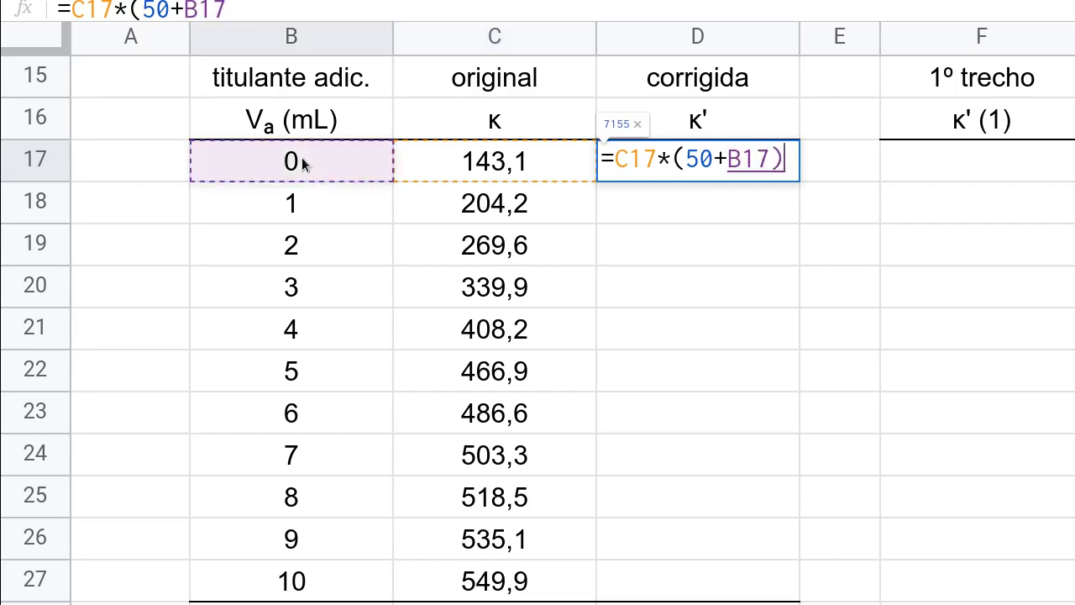
{"action": "type", "text": "/"}
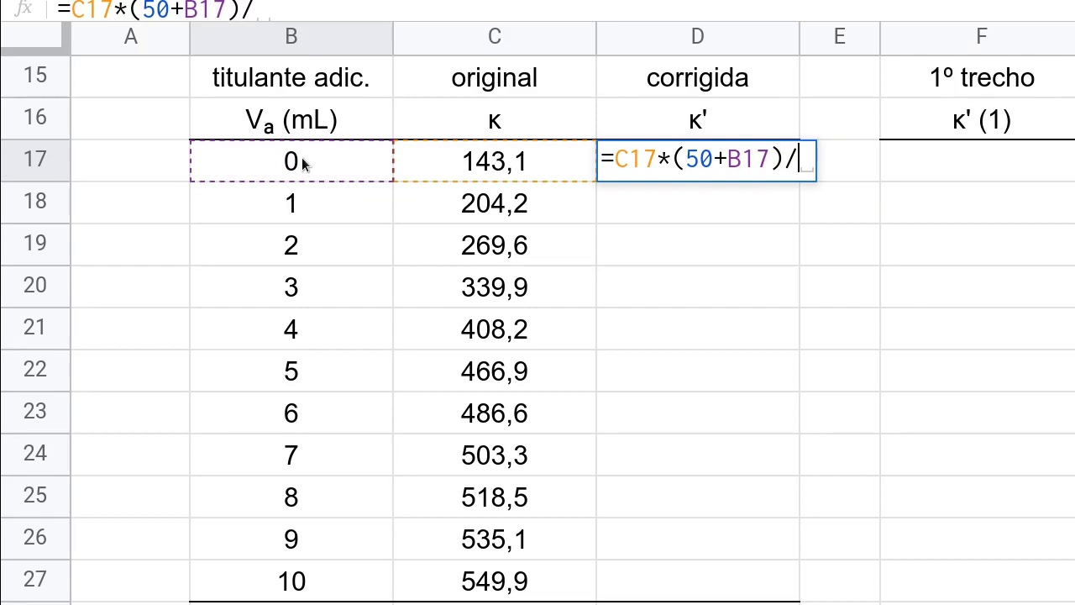
{"action": "type", "text": "50"}
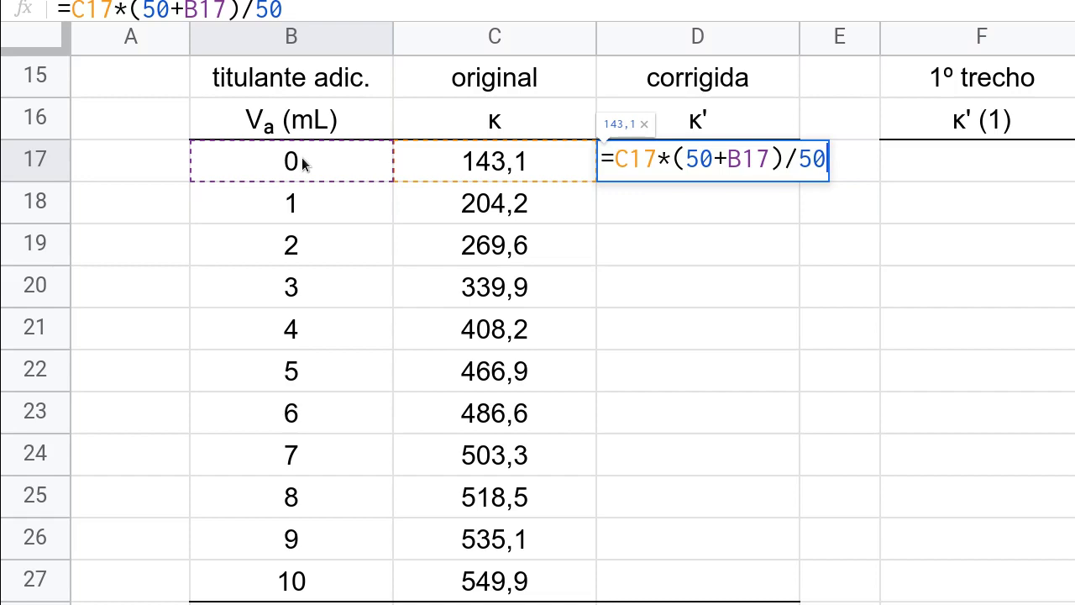
{"action": "key", "text": "Return"}
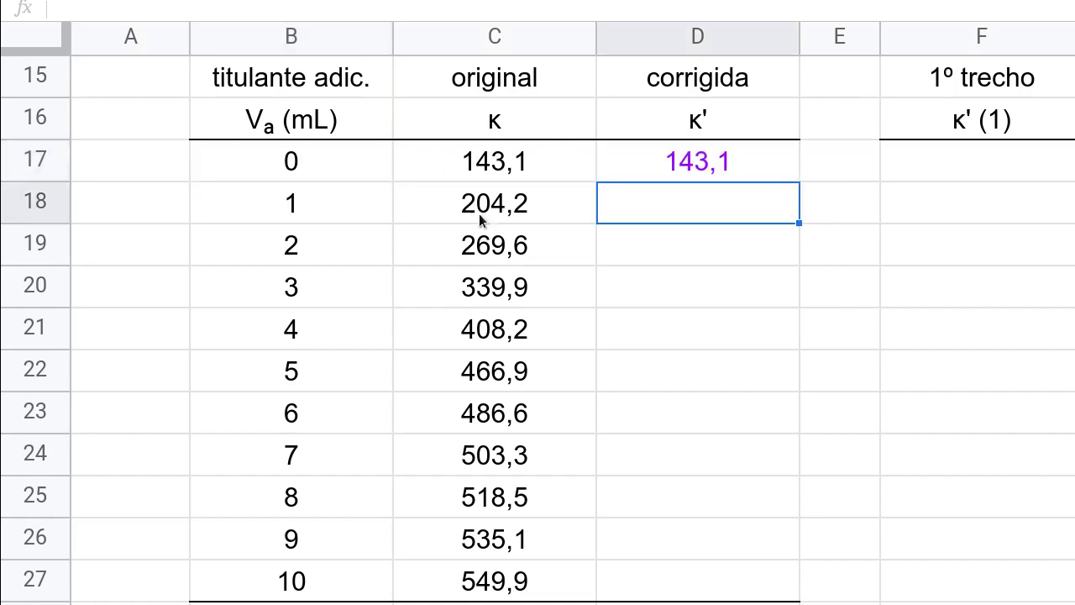
Fill the dilution-correction formula from D17 down to D27 and compare row 27's original and corrected conductivities
{"action": "left_click", "coordinate": [703, 173]}
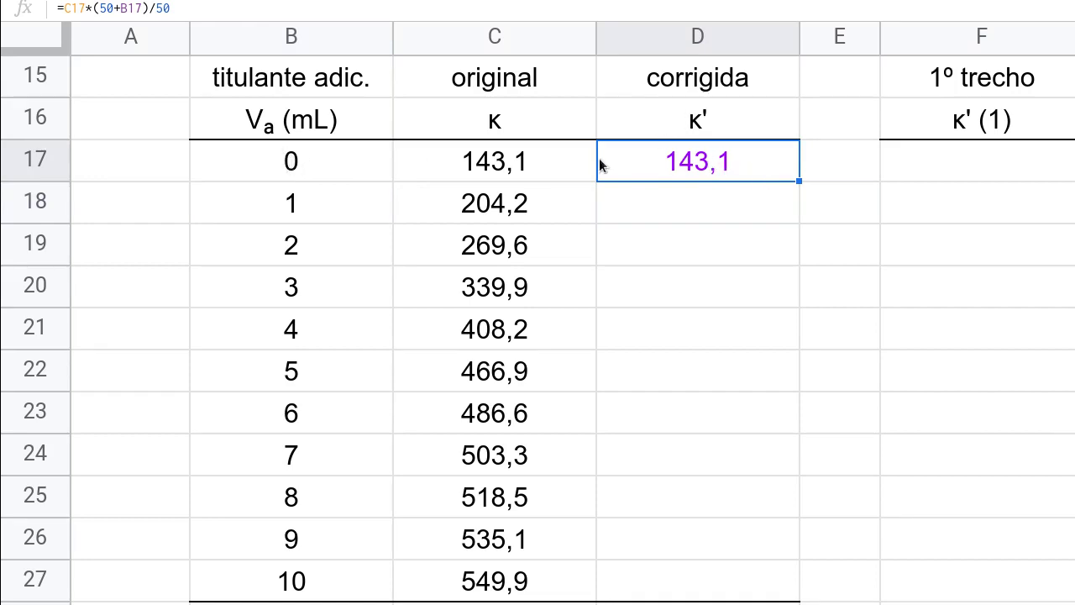
{"action": "left_click_drag", "start_coordinate": [801, 182], "coordinate": [790, 571]}
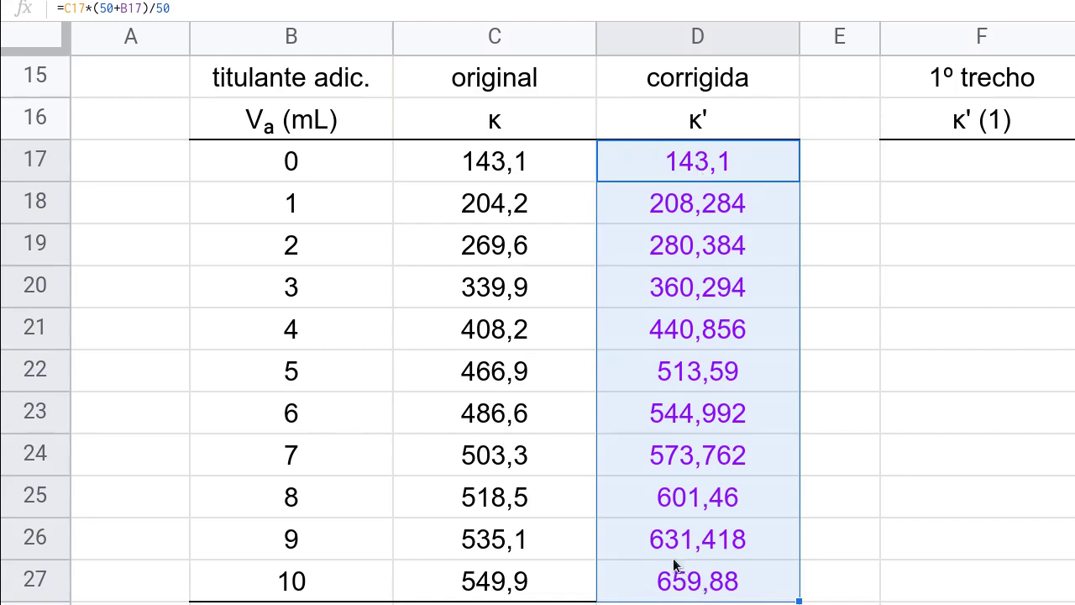
{"action": "left_click", "coordinate": [516, 588]}
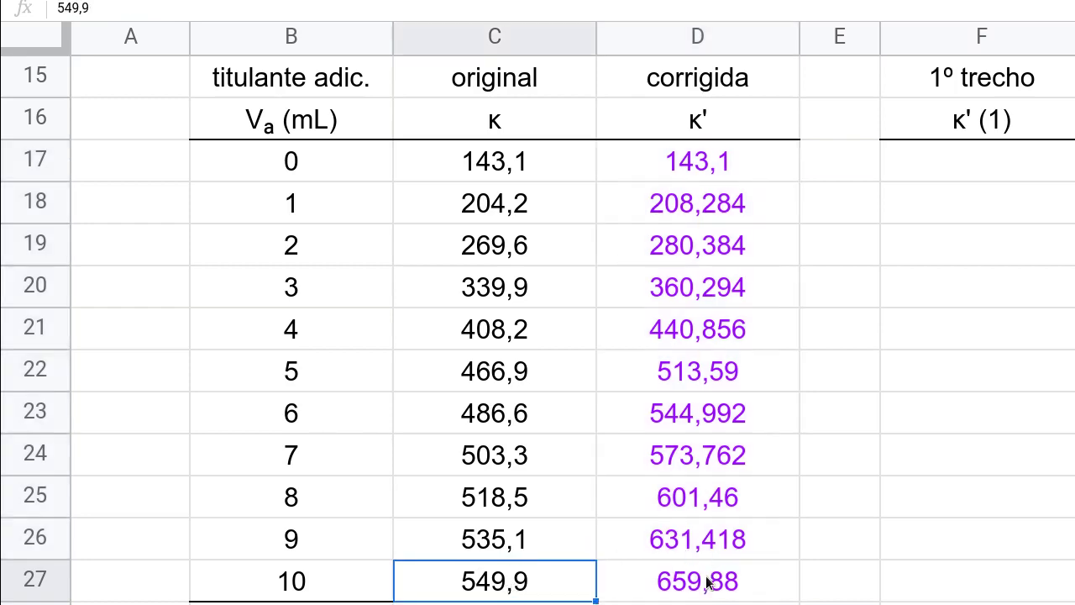
{"action": "left_click", "coordinate": [651, 584]}
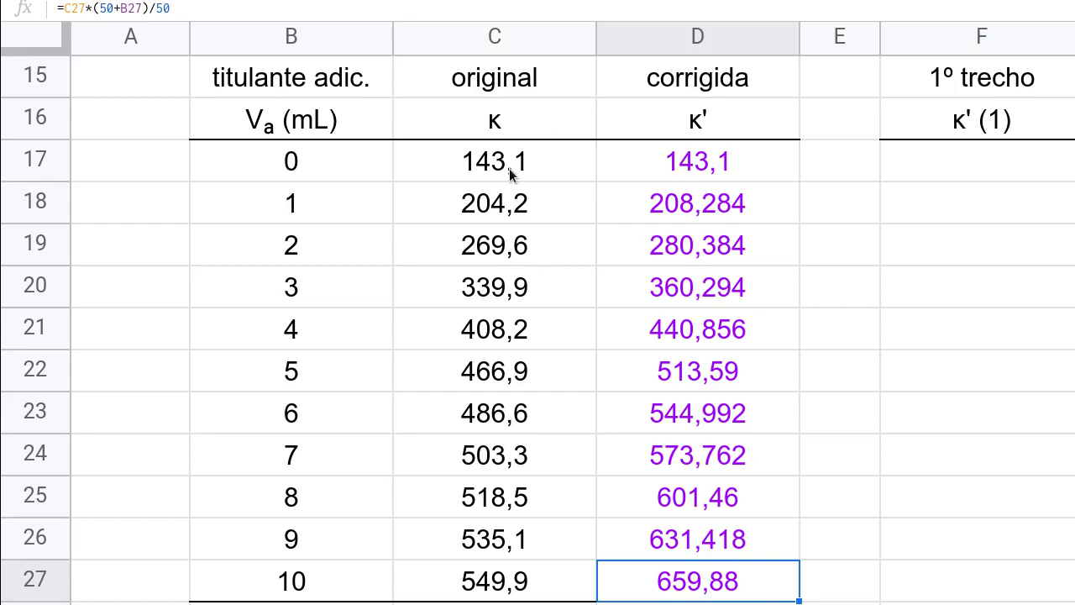
{"action": "left_click", "coordinate": [476, 593]}
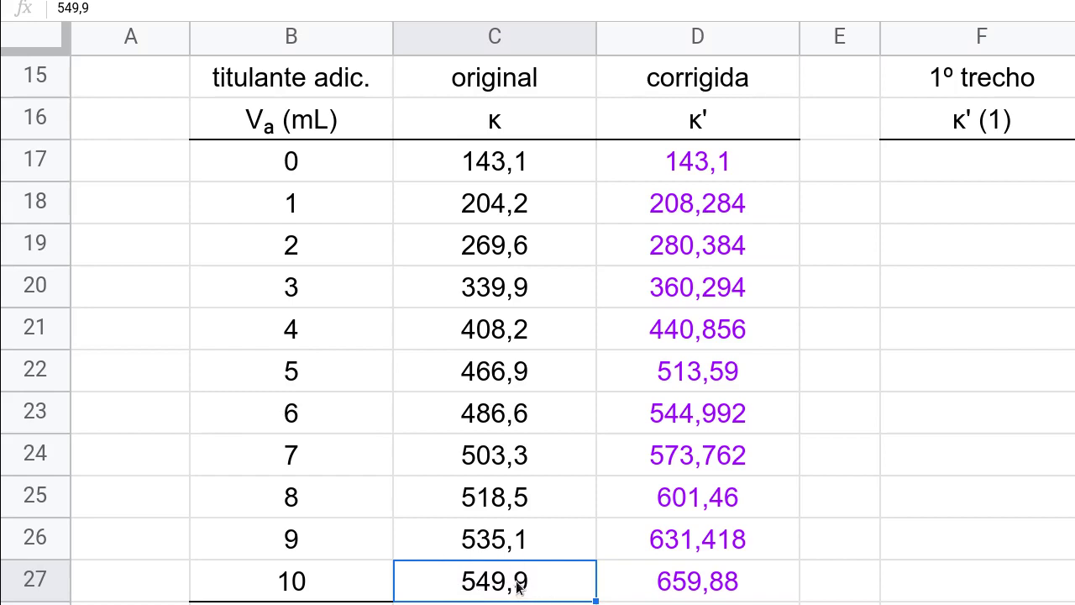
{"action": "left_click_drag", "start_coordinate": [329, 162], "coordinate": [344, 581]}
{"action": "left_click", "coordinate": [342, 581]}
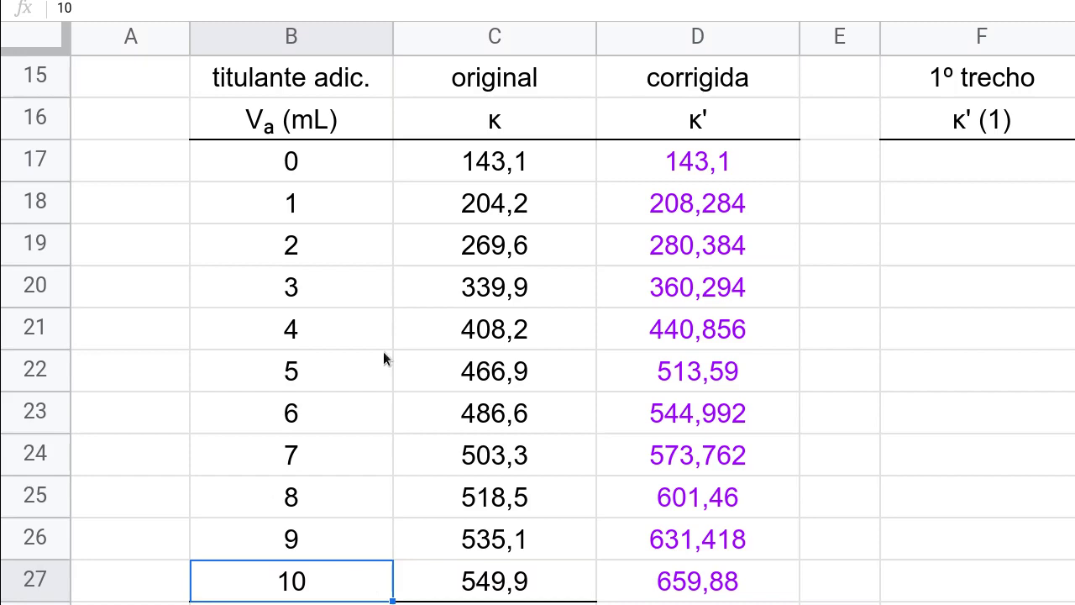
Select B16:B27 together with D16:D27 and examine the scatter chart of κ' versus Vₐ around the bend at 5 mL
{"action": "left_click_drag", "start_coordinate": [317, 113], "coordinate": [325, 573]}
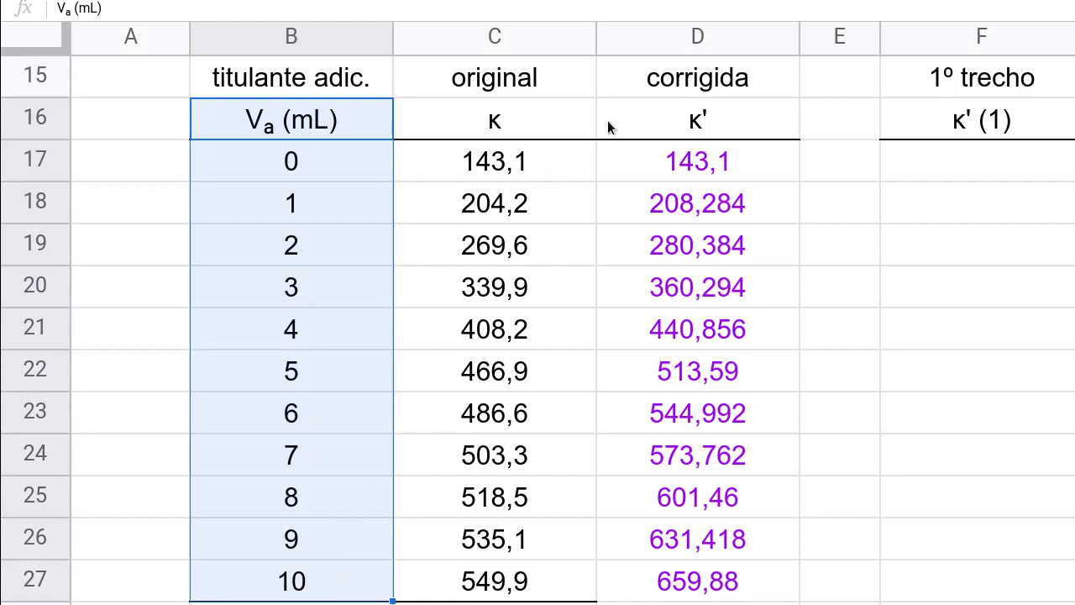
{"action": "left_click_drag", "start_coordinate": [650, 117], "coordinate": [658, 573]}
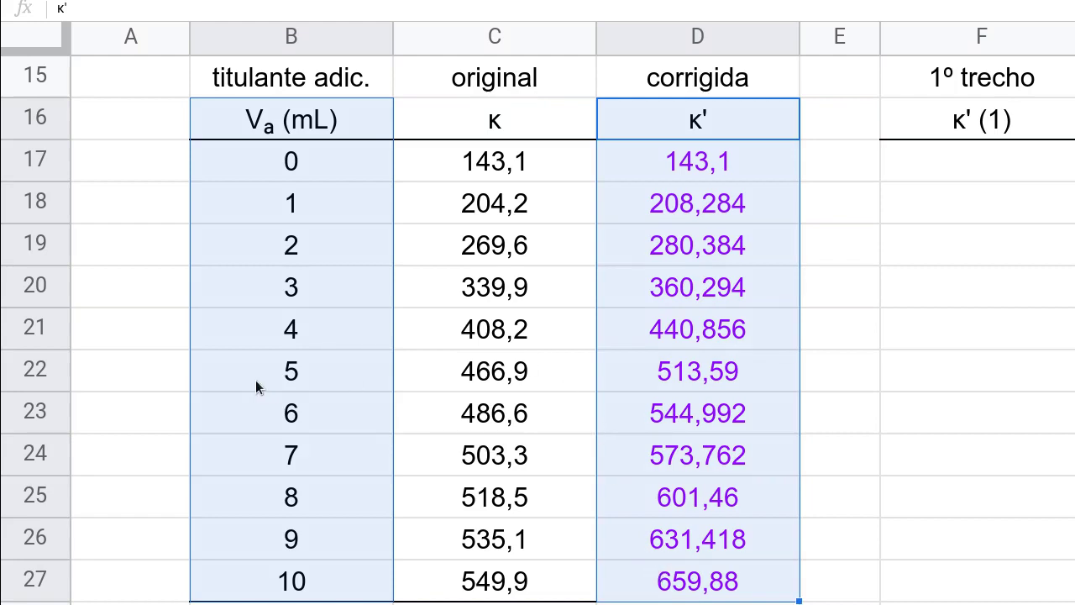
{"action": "scroll", "coordinate": [255, 380], "scroll_direction": "down", "scroll_amount": 5}
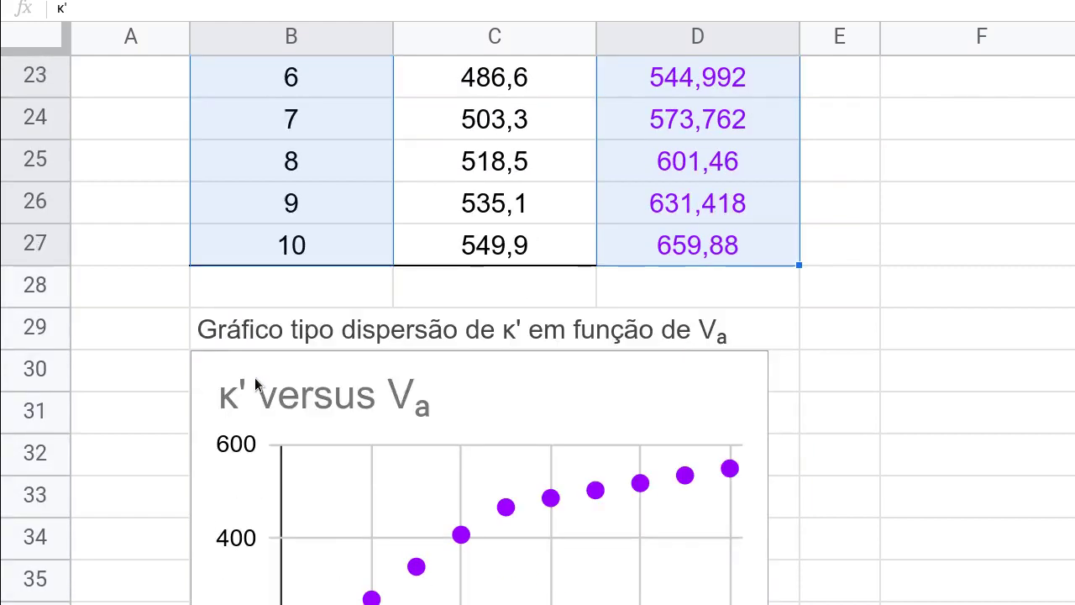
{"action": "scroll", "coordinate": [122, 354], "scroll_direction": "down", "scroll_amount": 2}
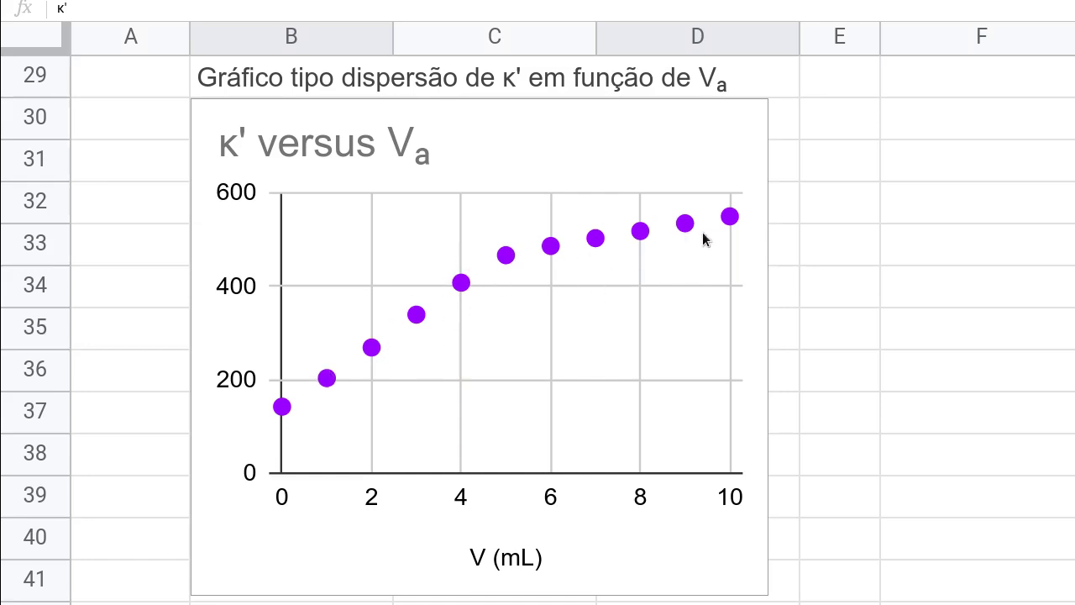
{"action": "left_click", "coordinate": [501, 255]}
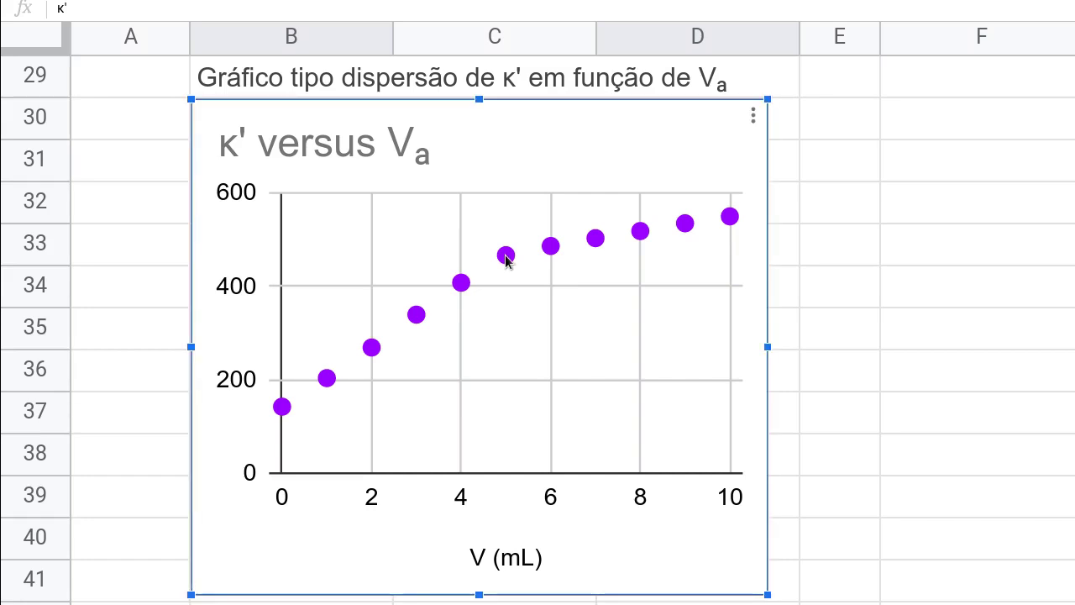
{"action": "left_click", "coordinate": [910, 249]}
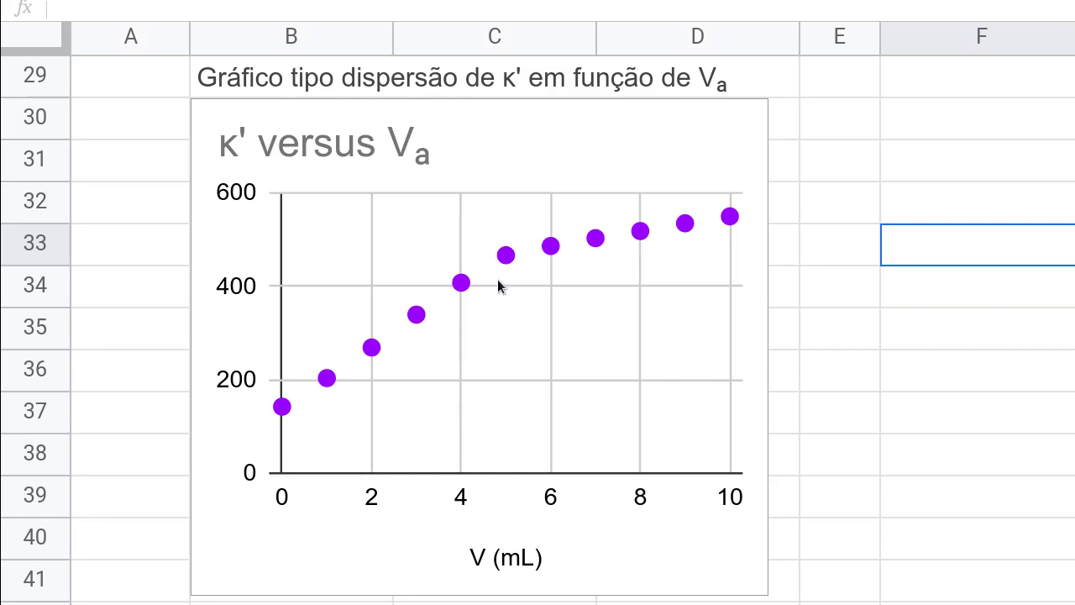
{"action": "scroll", "coordinate": [499, 286], "scroll_direction": "up", "scroll_amount": 1}
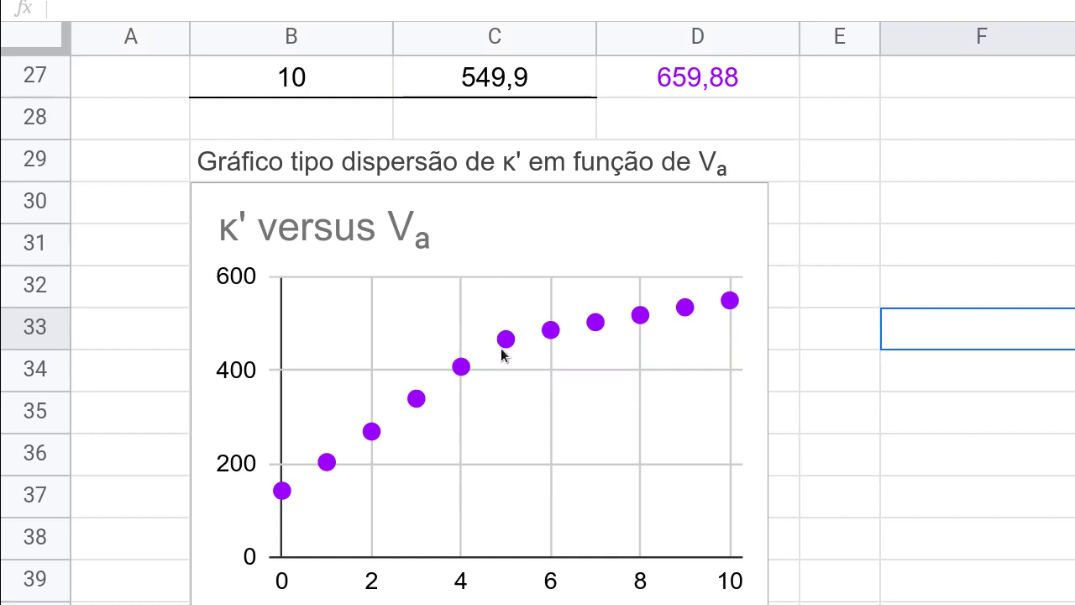
Examine the empty 1º trecho and 2º trecho columns against the titrant volumes and the bend in the κ' versus Vₐ chart
{"action": "scroll", "coordinate": [508, 348], "scroll_direction": "up", "scroll_amount": 2}
{"action": "scroll", "coordinate": [509, 347], "scroll_direction": "up", "scroll_amount": 4}
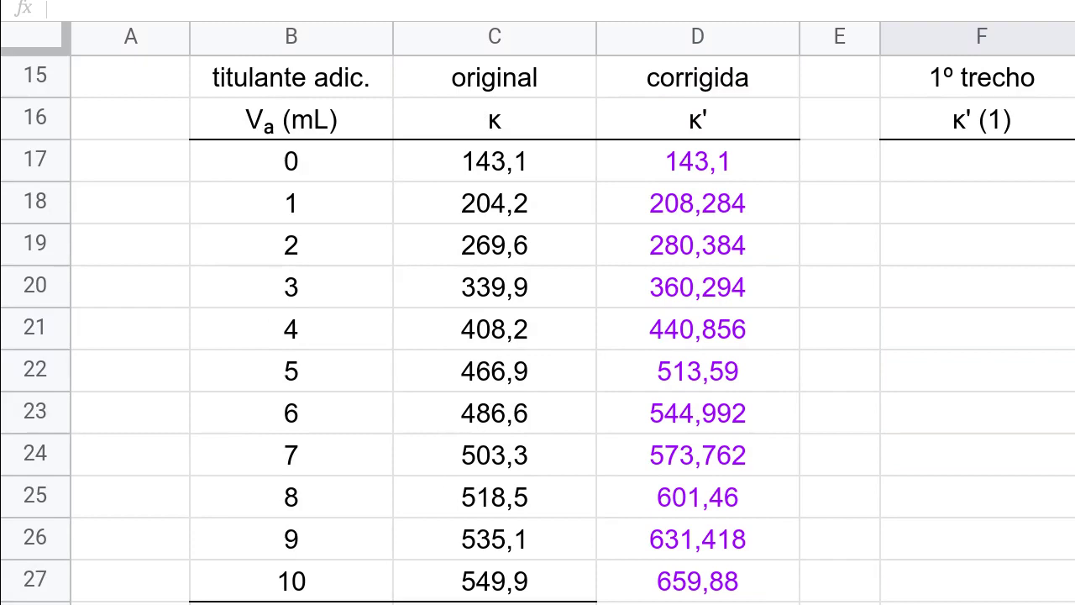
{"action": "scroll", "coordinate": [571, 320], "scroll_direction": "right", "scroll_amount": 5}
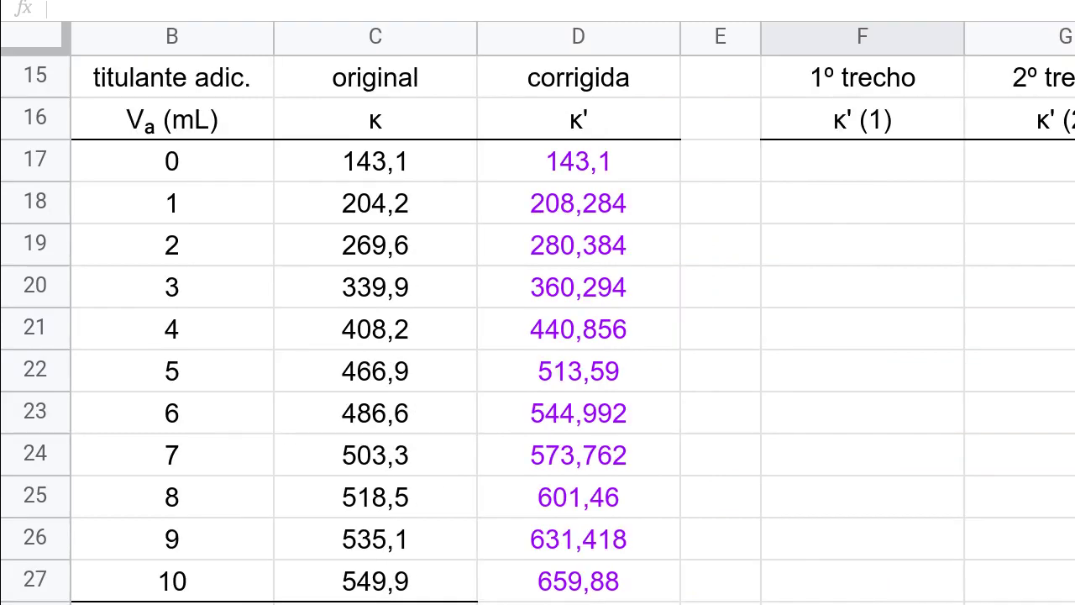
{"action": "left_click_drag", "start_coordinate": [632, 160], "coordinate": [697, 496]}
{"action": "left_click_drag", "start_coordinate": [814, 149], "coordinate": [828, 548]}
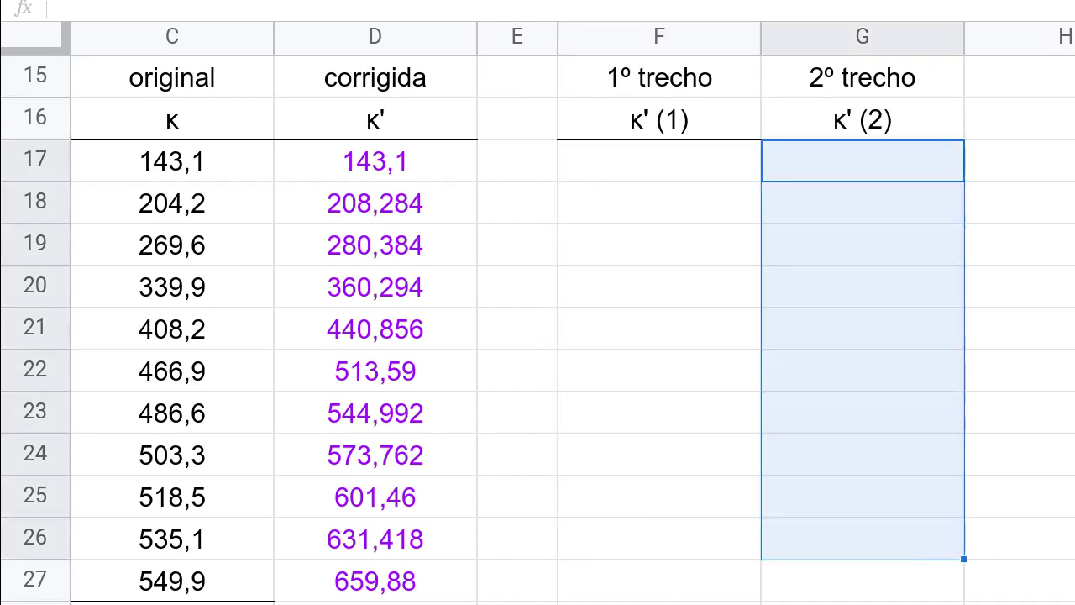
{"action": "scroll", "coordinate": [538, 336], "scroll_direction": "left", "scroll_amount": 3}
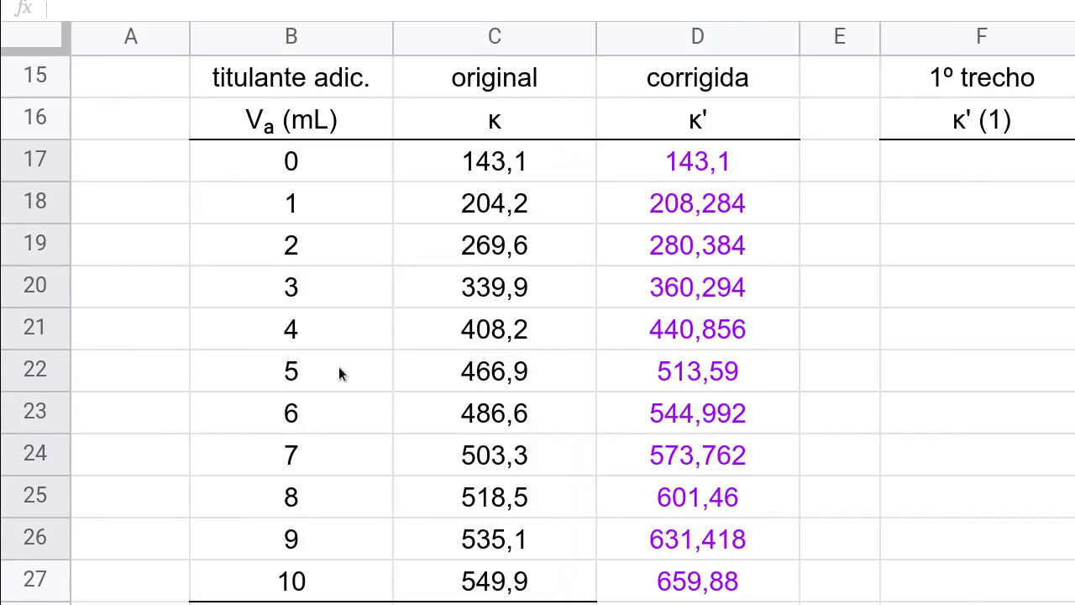
{"action": "scroll", "coordinate": [339, 366], "scroll_direction": "down", "scroll_amount": 2}
{"action": "scroll", "coordinate": [336, 364], "scroll_direction": "down", "scroll_amount": 2}
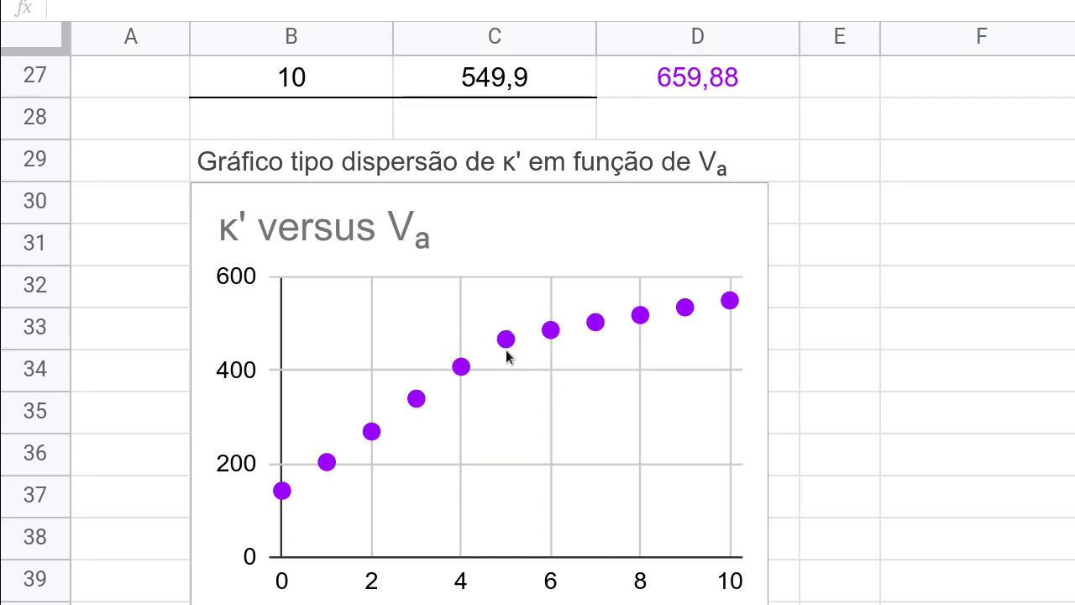
{"action": "scroll", "coordinate": [407, 497], "scroll_direction": "up", "scroll_amount": 6}
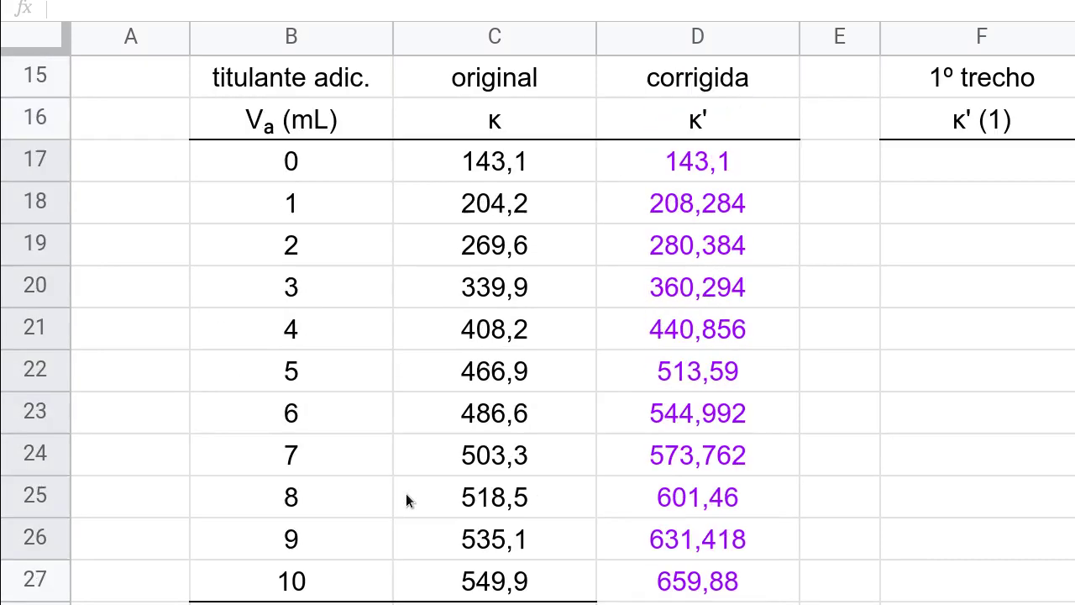
{"action": "scroll", "coordinate": [538, 336], "scroll_direction": "right", "scroll_amount": 2}
{"action": "left_click_drag", "start_coordinate": [1025, 161], "coordinate": [1025, 540]}
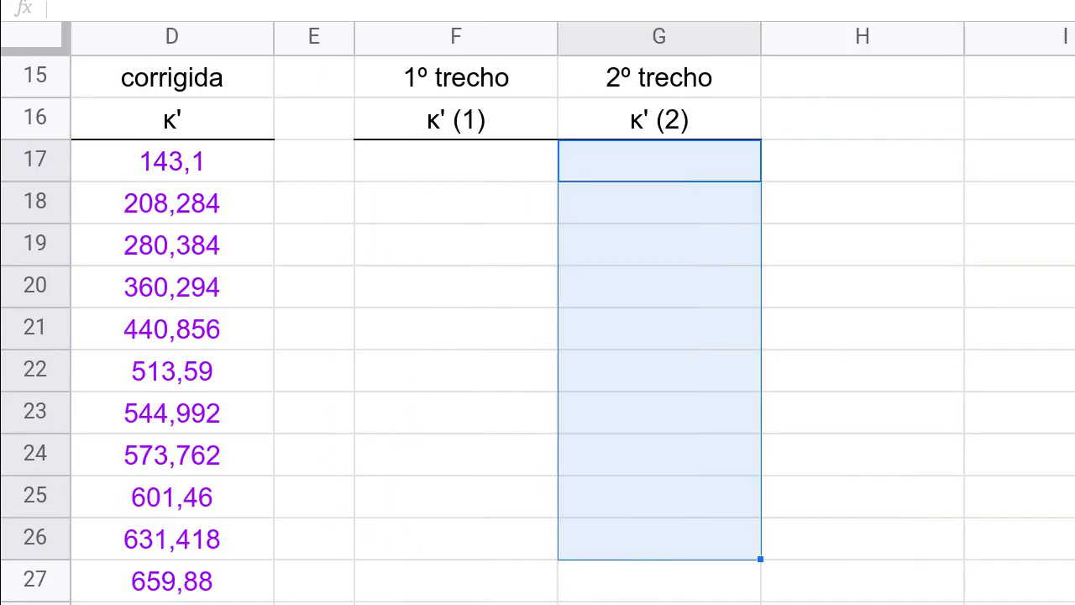
Reference the corrected conductivity in F17 with =D17 and fill the formula down to F21 for the first segment
{"action": "left_click", "coordinate": [387, 182]}
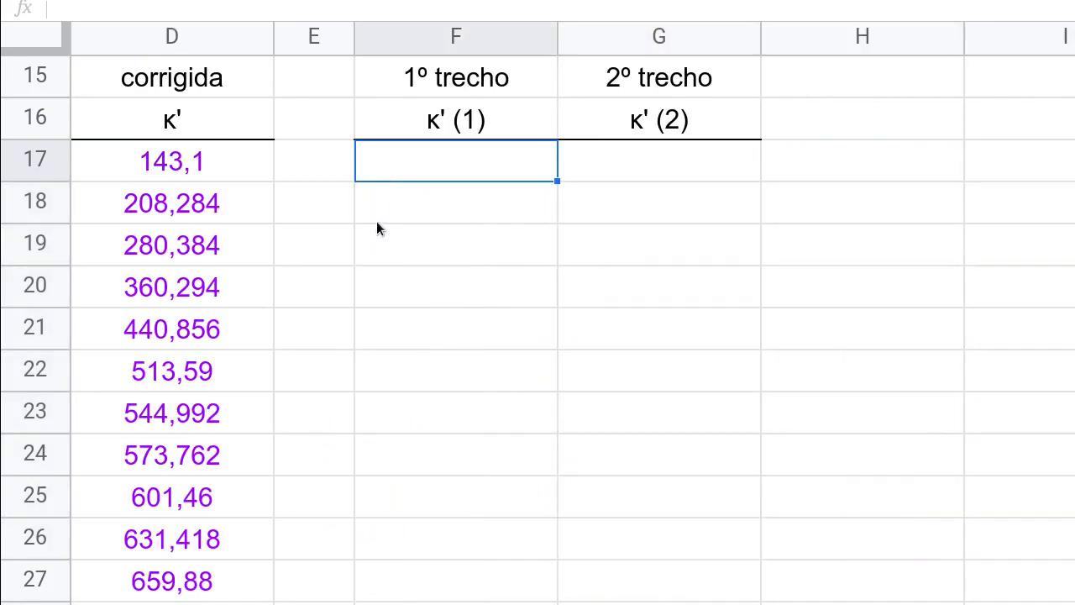
{"action": "type", "text": "="}
{"action": "left_click", "coordinate": [232, 171]}
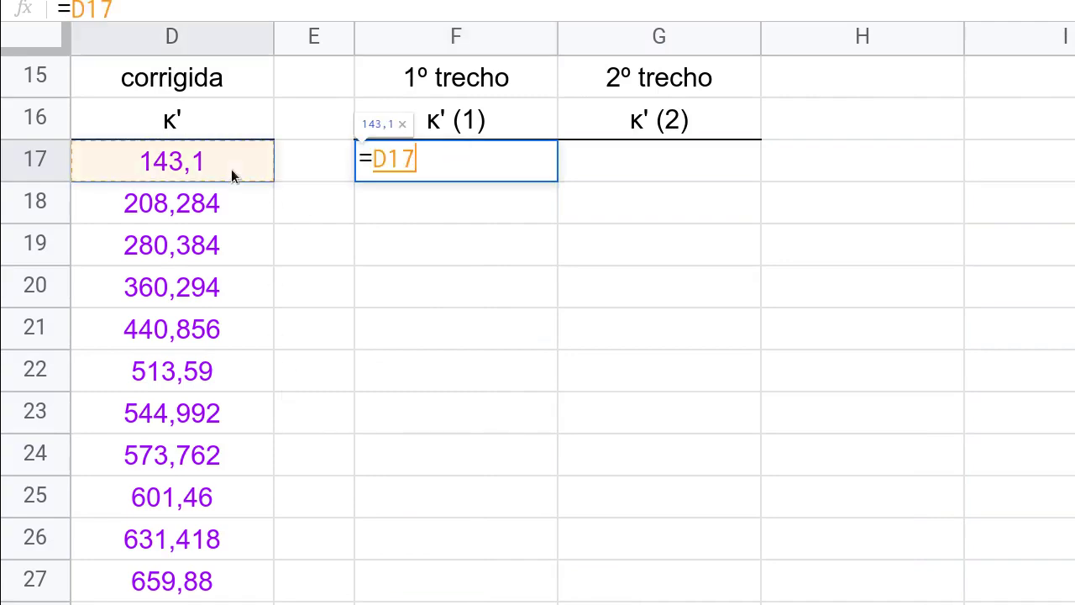
{"action": "key", "text": "Return"}
{"action": "left_click", "coordinate": [502, 158]}
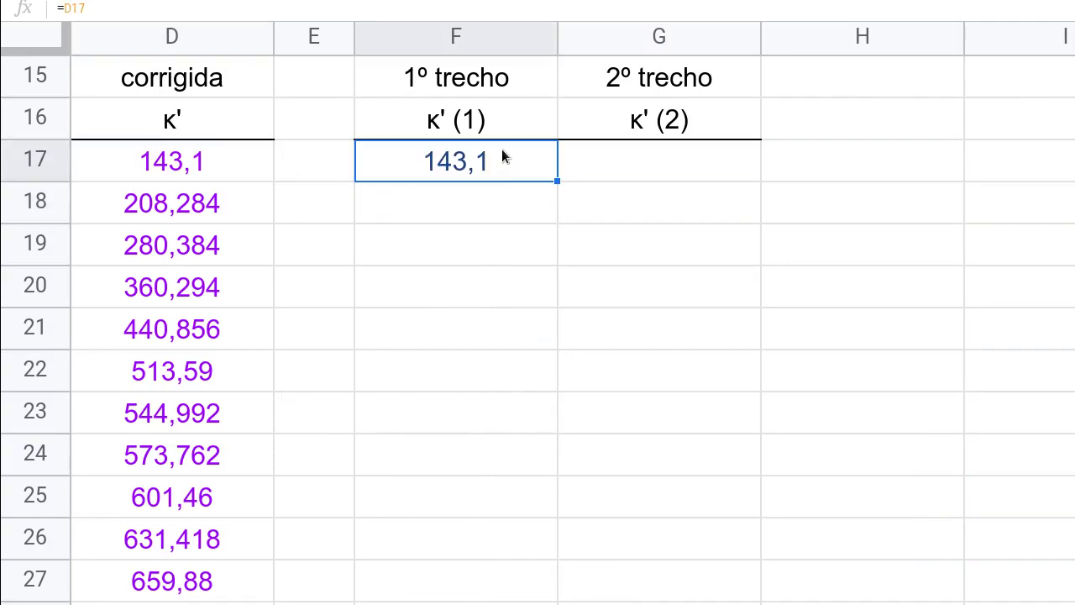
{"action": "left_click_drag", "start_coordinate": [554, 180], "coordinate": [540, 336]}
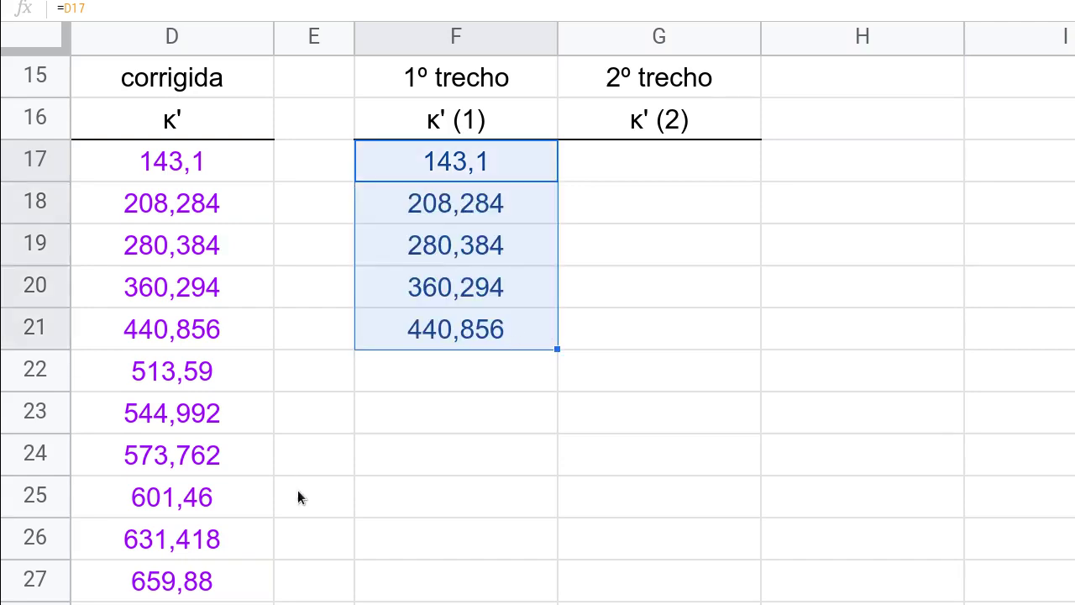
Check the first segment's last volume in B21, enter =D23 in G23 and fill it down to G27 for the second segment
{"action": "scroll", "coordinate": [538, 336], "scroll_direction": "left", "scroll_amount": 5}
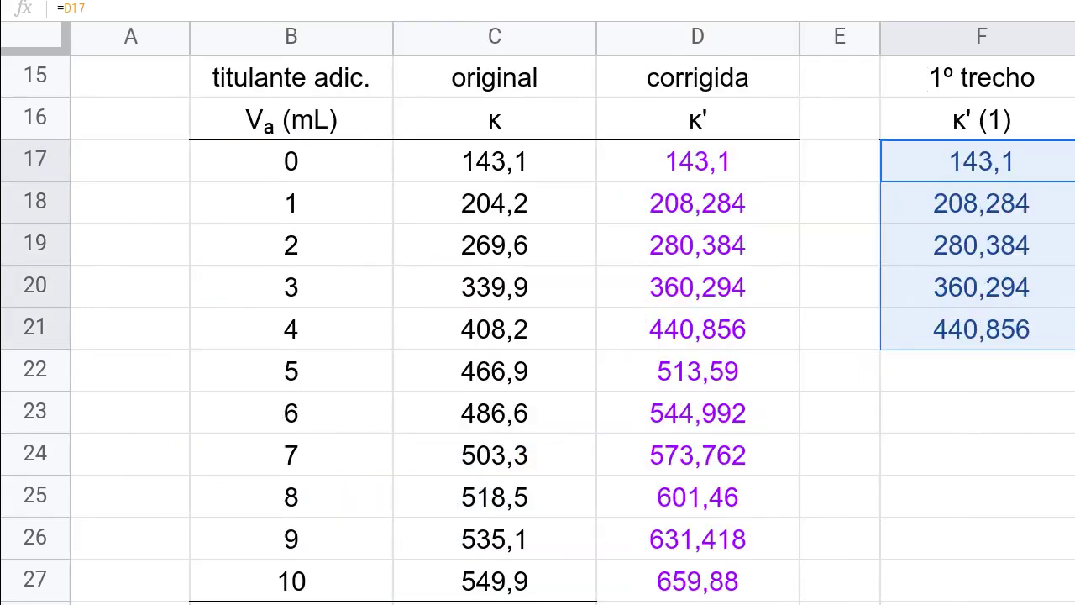
{"action": "left_click", "coordinate": [288, 324]}
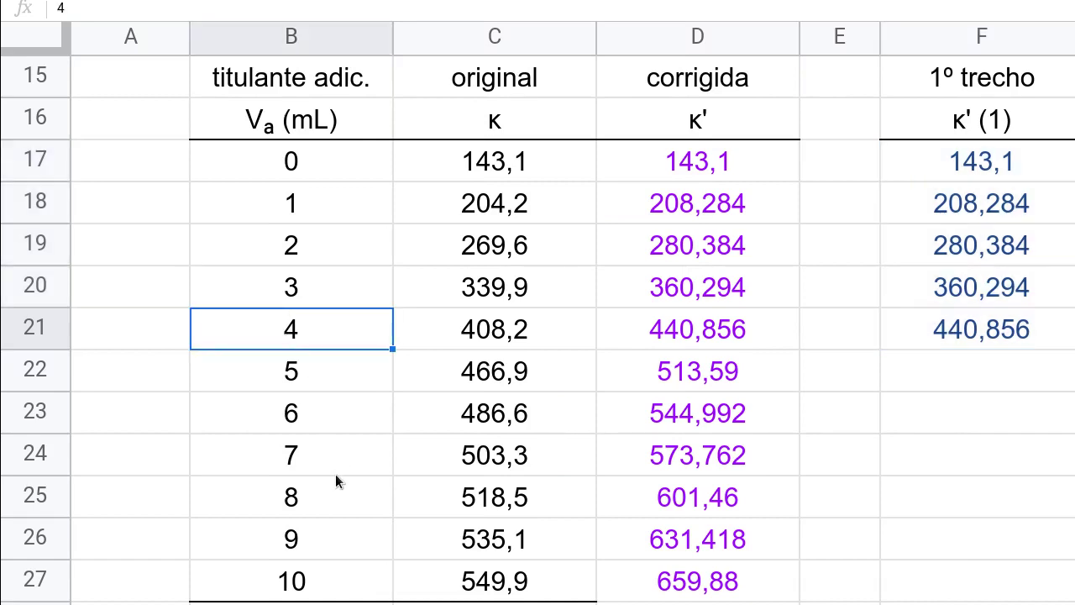
{"action": "scroll", "coordinate": [333, 588], "scroll_direction": "right", "scroll_amount": 5}
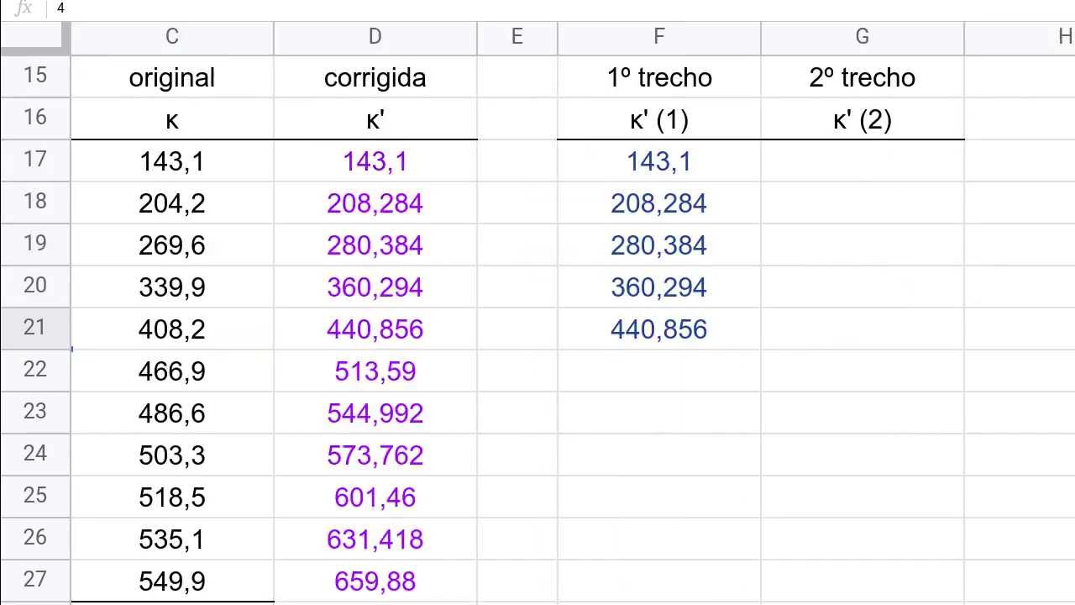
{"action": "left_click", "coordinate": [597, 415]}
{"action": "type", "text": "="}
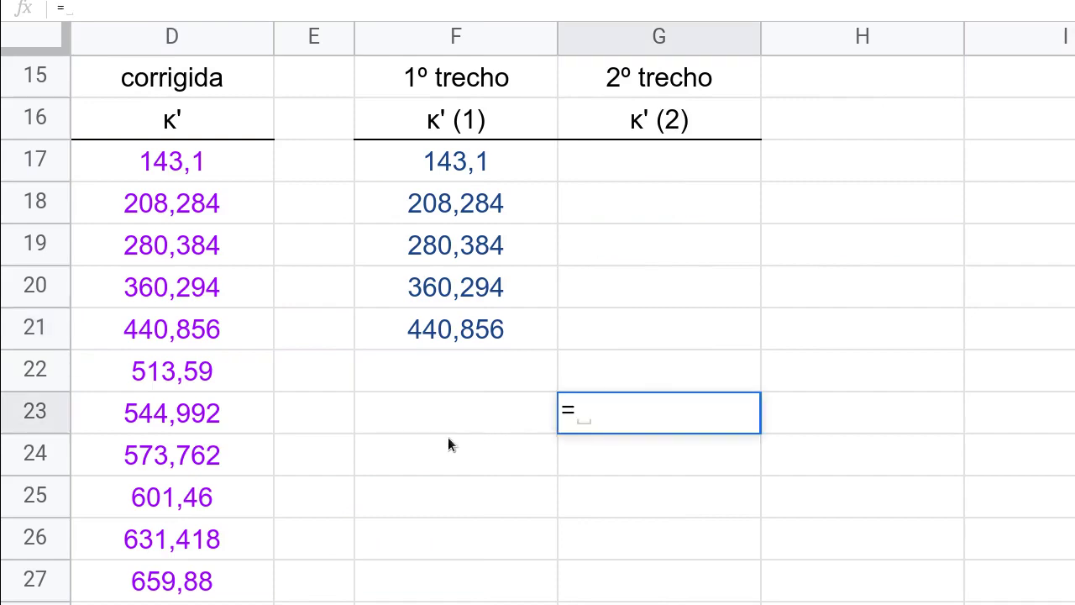
{"action": "left_click", "coordinate": [165, 416]}
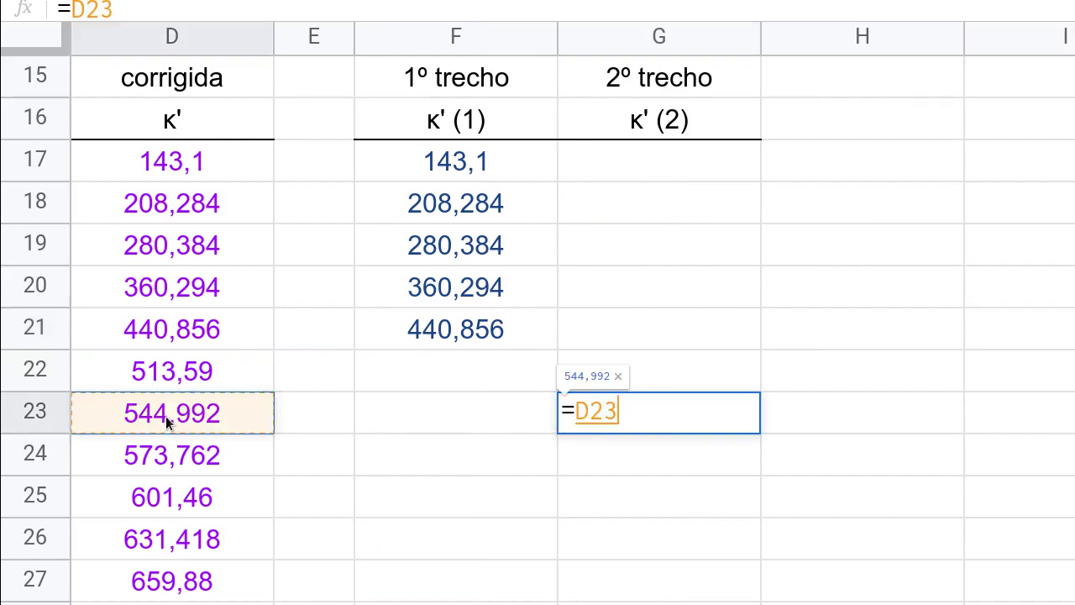
{"action": "key", "text": "Return"}
{"action": "left_click", "coordinate": [697, 414]}
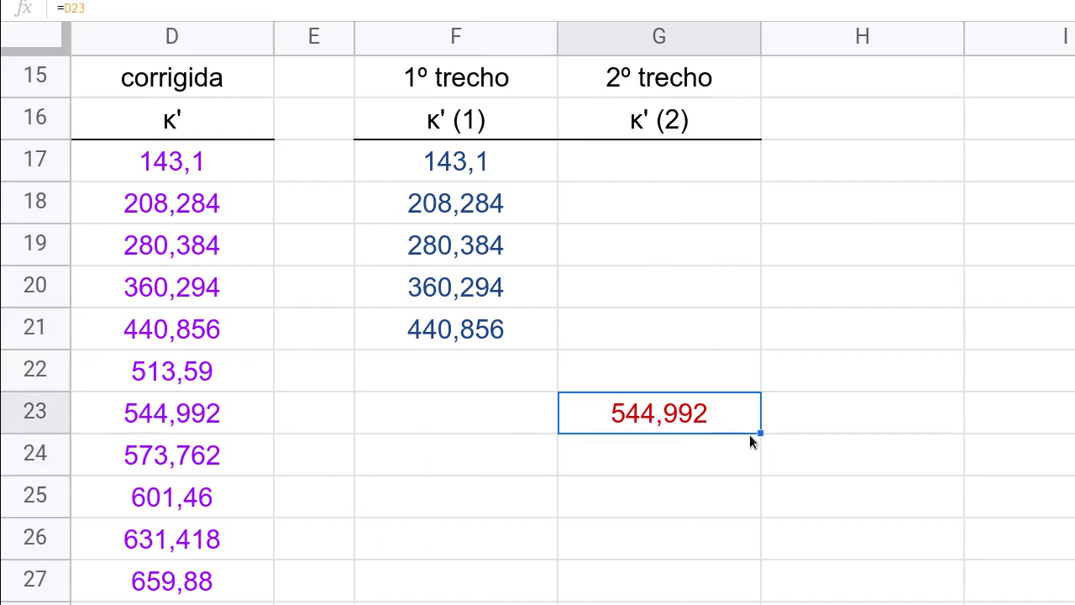
{"action": "left_click_drag", "start_coordinate": [760, 434], "coordinate": [742, 572]}
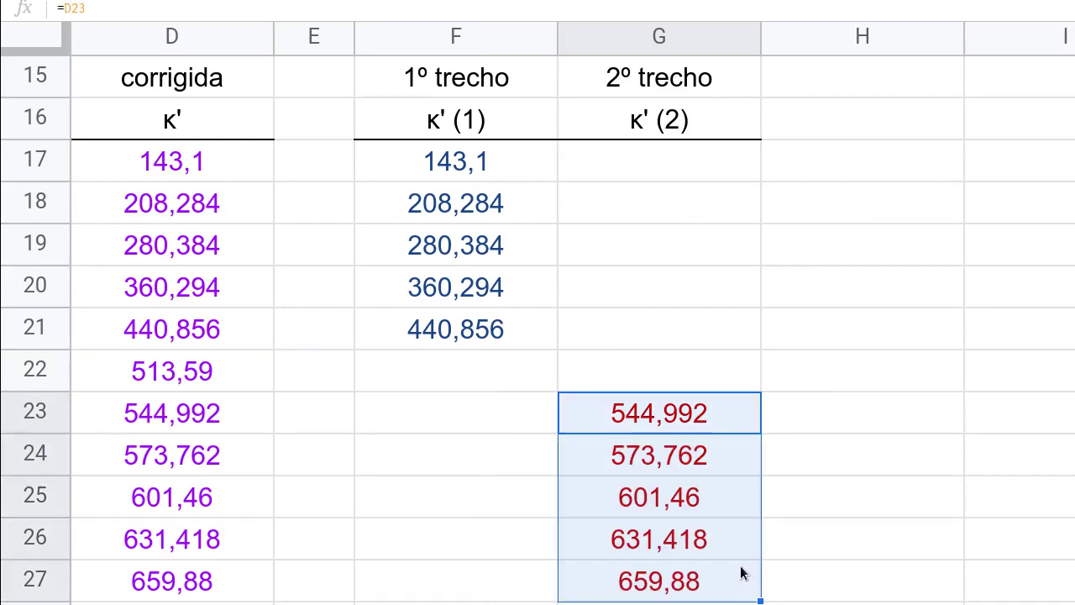
Review the blank row 22 cells between the segments and the data in the 1º trecho and 2º trecho columns
{"action": "left_click", "coordinate": [460, 375]}
{"action": "left_click", "coordinate": [575, 364]}
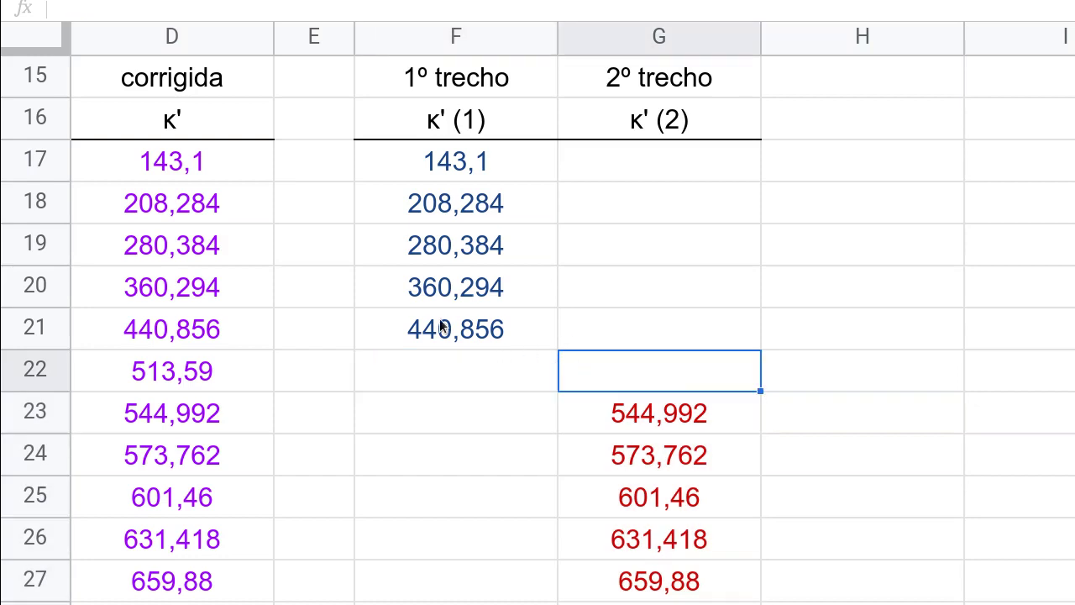
{"action": "left_click_drag", "start_coordinate": [418, 76], "coordinate": [476, 436]}
{"action": "left_click_drag", "start_coordinate": [598, 80], "coordinate": [684, 579]}
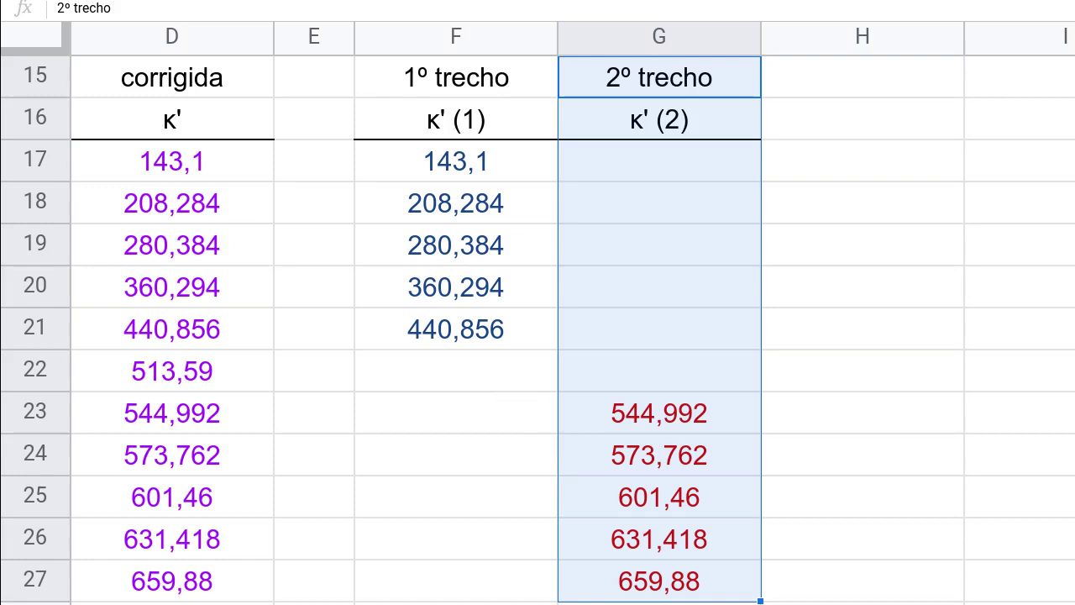
Select B16:B27 together with F16:G27 and examine the scatter chart of κ' (1) and (2) with its trendline equations
{"action": "scroll", "coordinate": [172, 437], "scroll_direction": "left", "scroll_amount": 5}
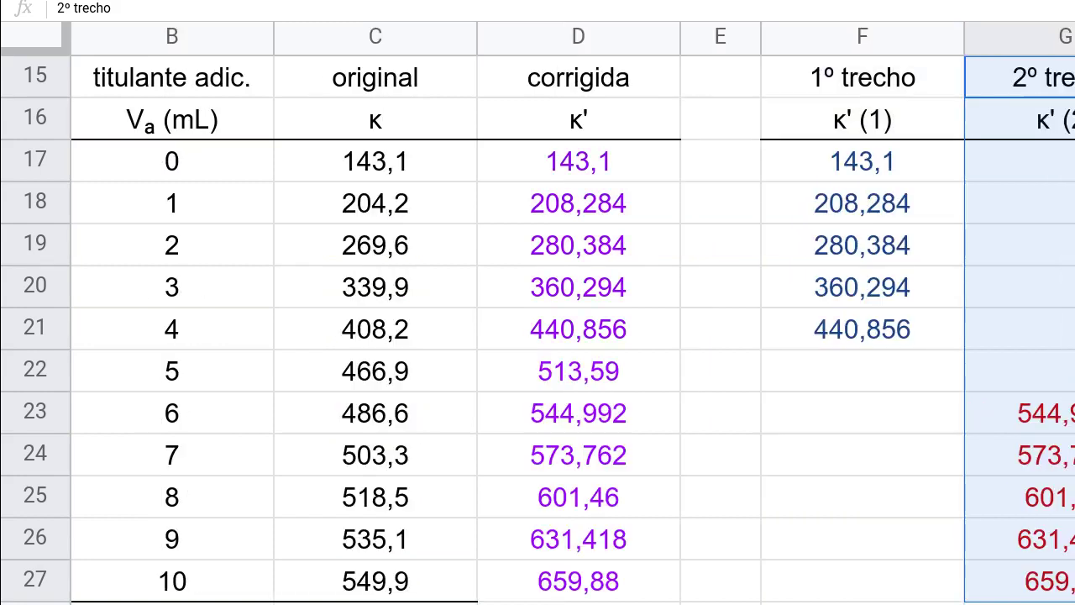
{"action": "left_click_drag", "start_coordinate": [214, 128], "coordinate": [216, 603]}
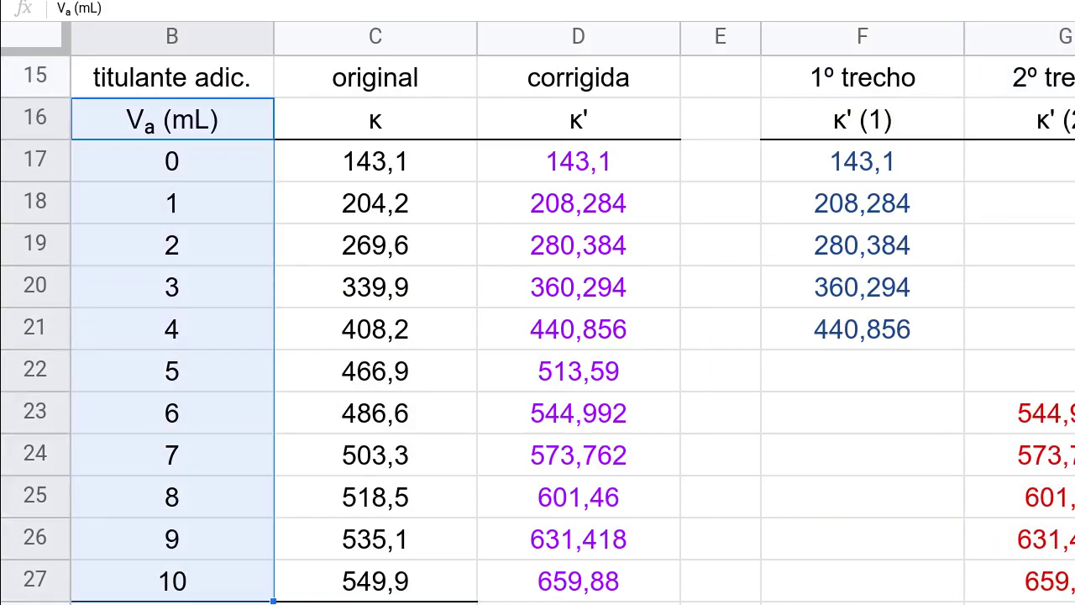
{"action": "scroll", "coordinate": [252, 593], "scroll_direction": "right", "scroll_amount": 4}
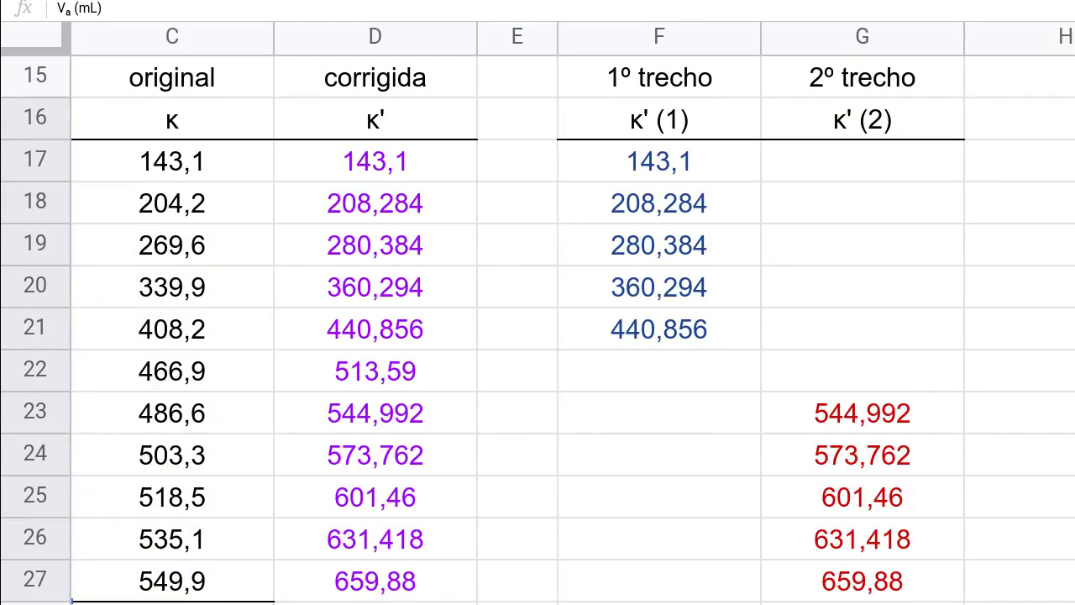
{"action": "left_click_drag", "start_coordinate": [462, 117], "coordinate": [472, 580]}
{"action": "left_click_drag", "start_coordinate": [690, 118], "coordinate": [668, 575]}
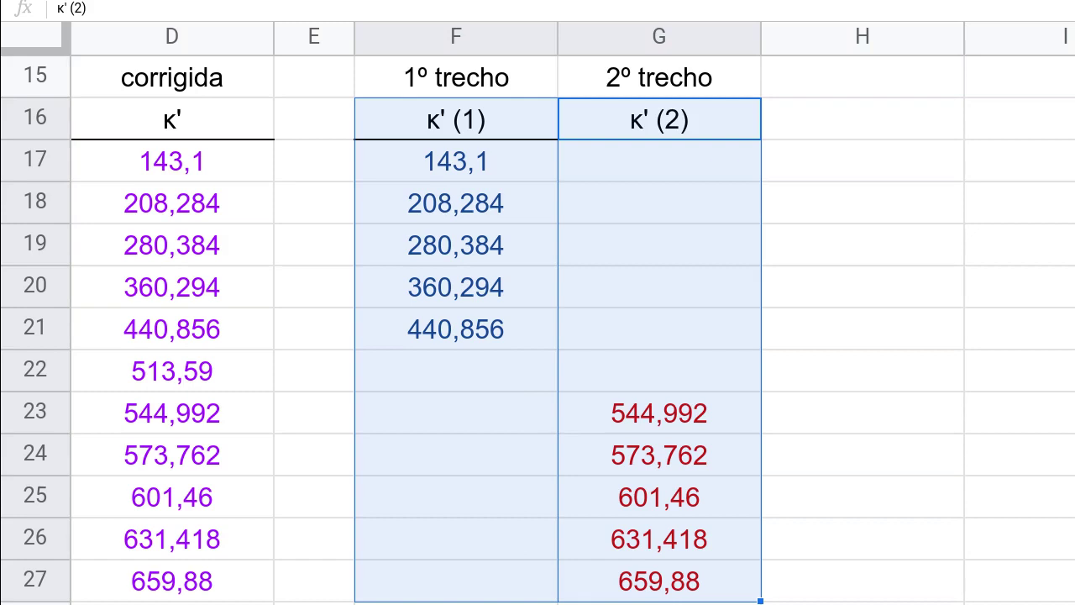
{"action": "scroll", "coordinate": [571, 353], "scroll_direction": "left", "scroll_amount": 5}
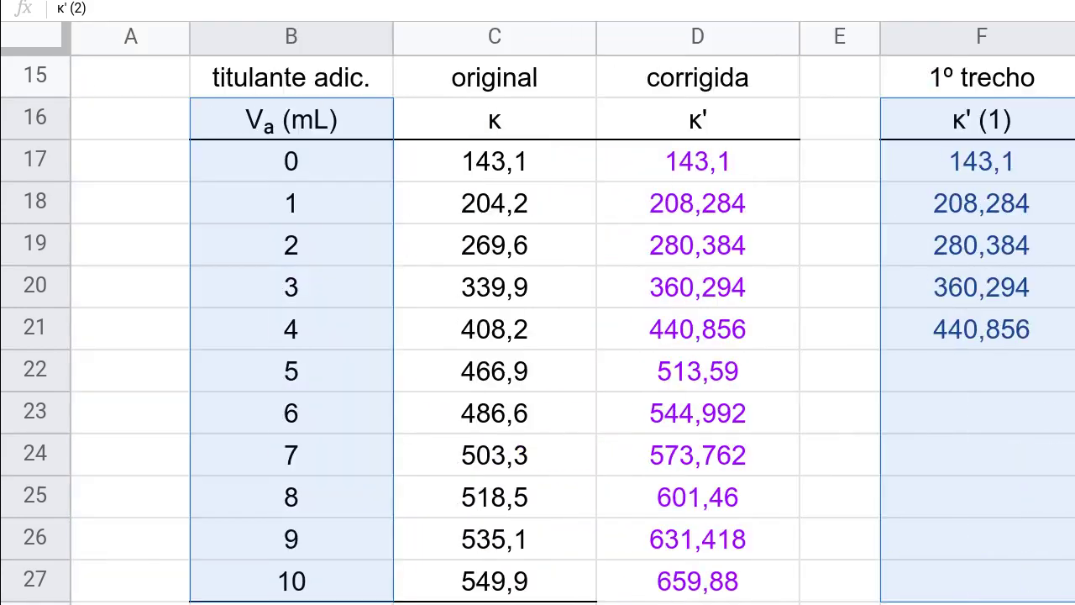
{"action": "scroll", "coordinate": [359, 435], "scroll_direction": "down", "scroll_amount": 9}
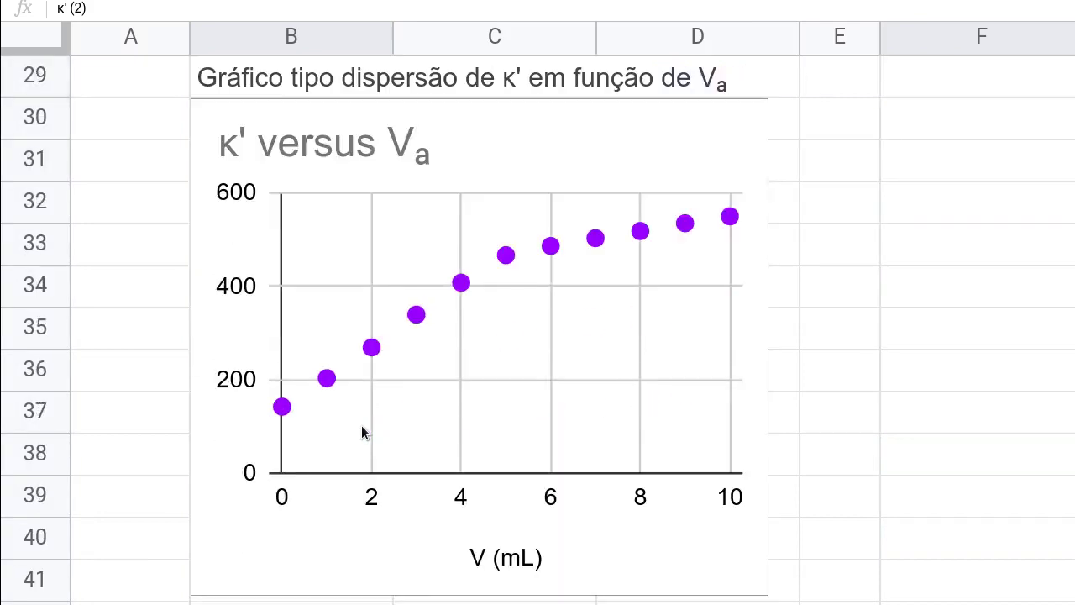
{"action": "scroll", "coordinate": [361, 425], "scroll_direction": "down", "scroll_amount": 7}
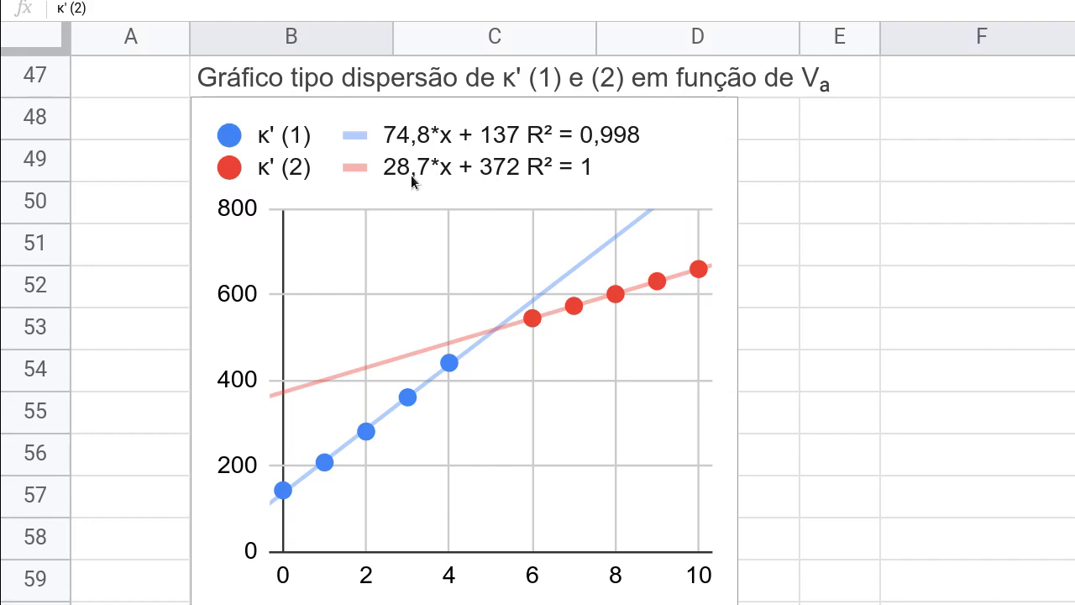
Write the first segment's line equation in E49 as y = 74,8.x + 137
{"action": "left_click", "coordinate": [832, 168]}
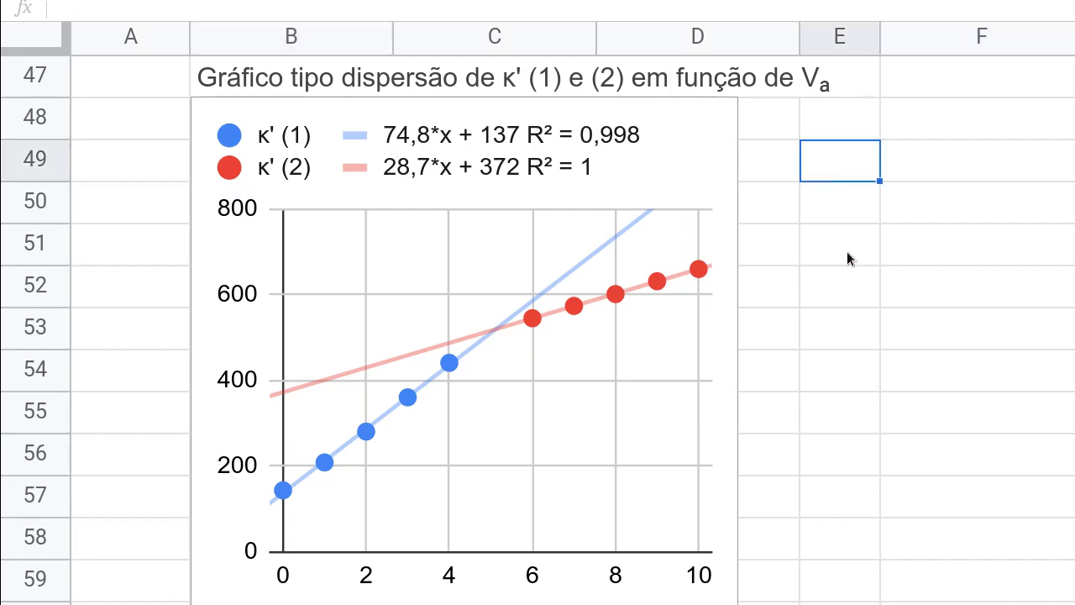
{"action": "type", "text": "y = "}
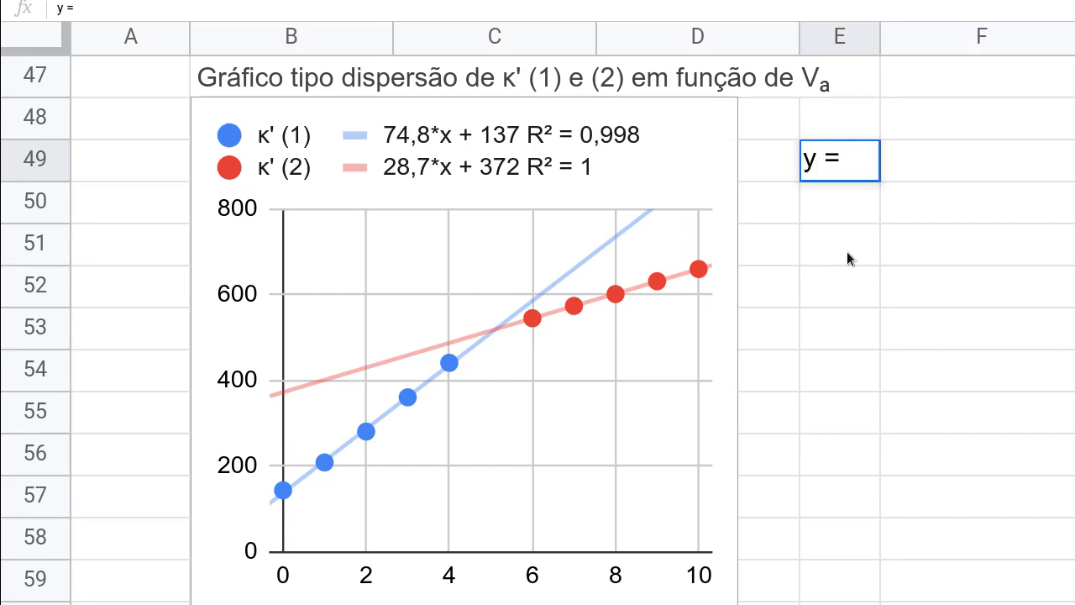
{"action": "type", "text": "74,8."}
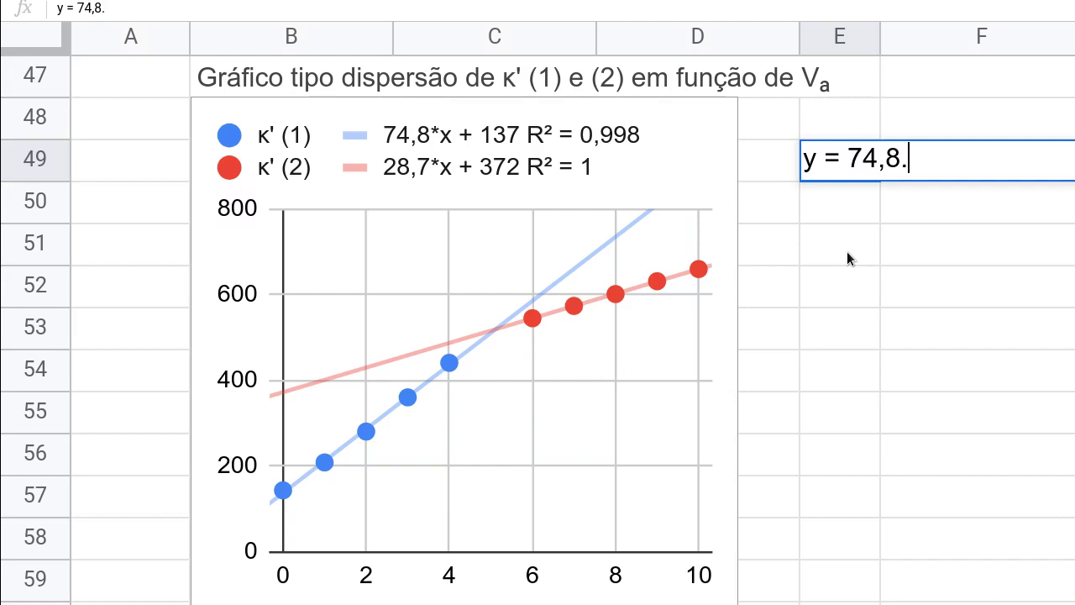
{"action": "type", "text": "x + 137"}
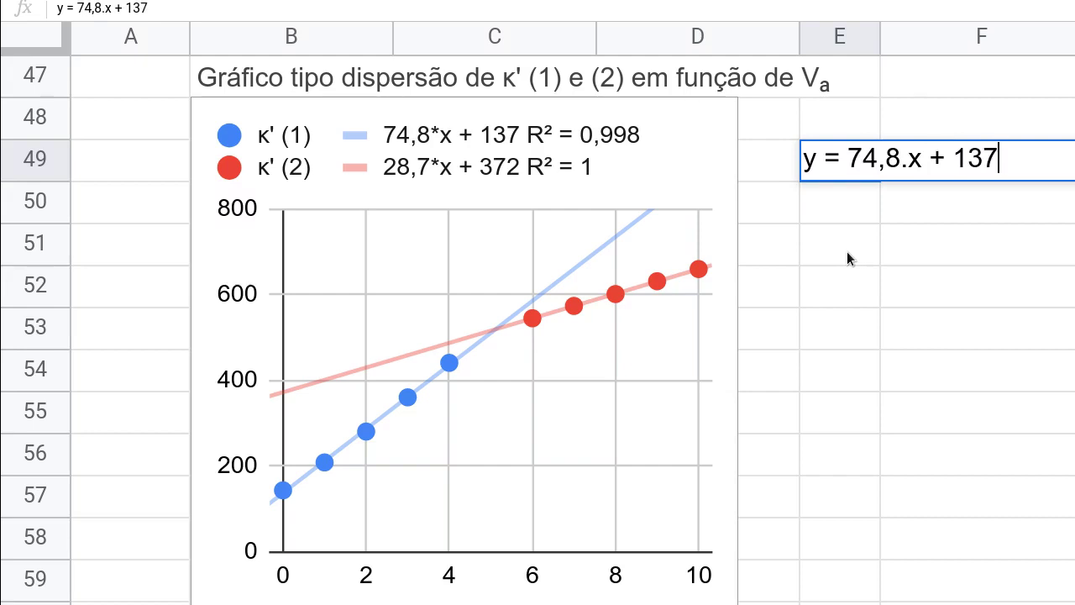
{"action": "key", "text": "Return"}
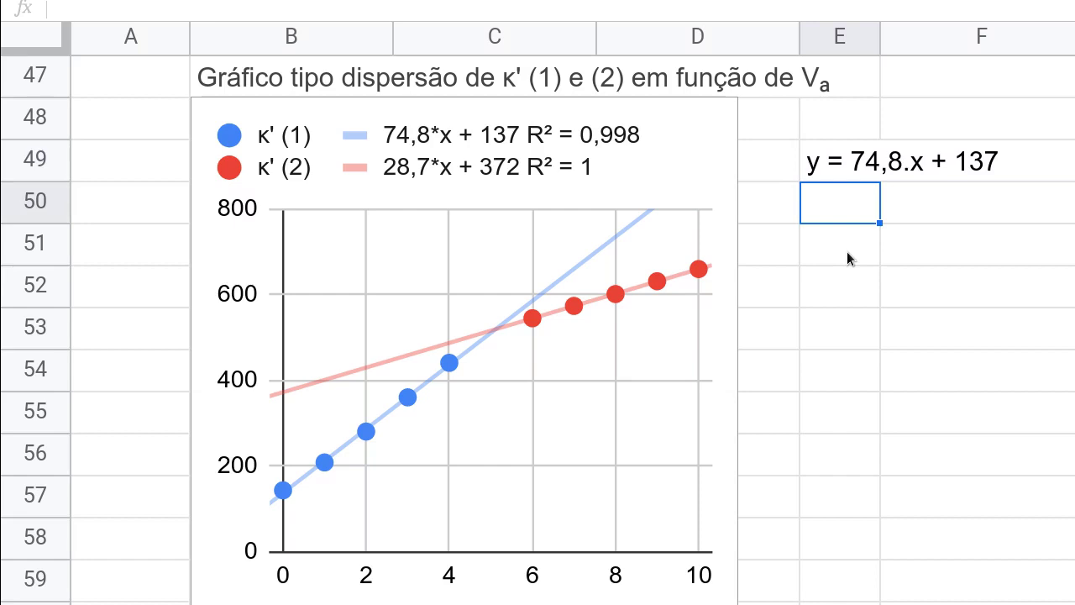
Write the second segment's line equation in E50 as y = 28,7.x + 372
{"action": "type", "text": "y"}
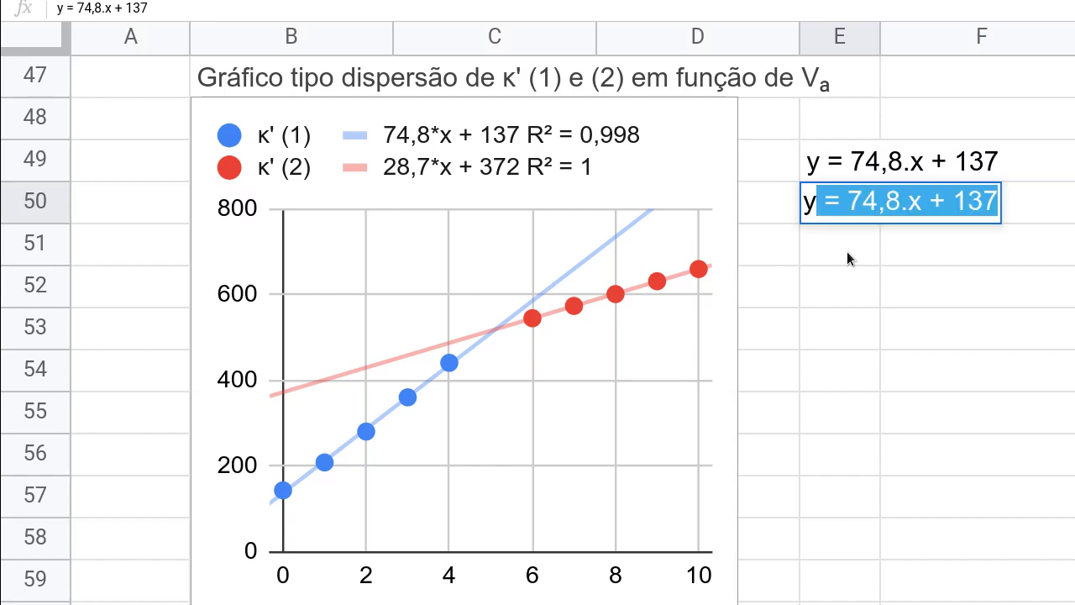
{"action": "type", "text": " = "}
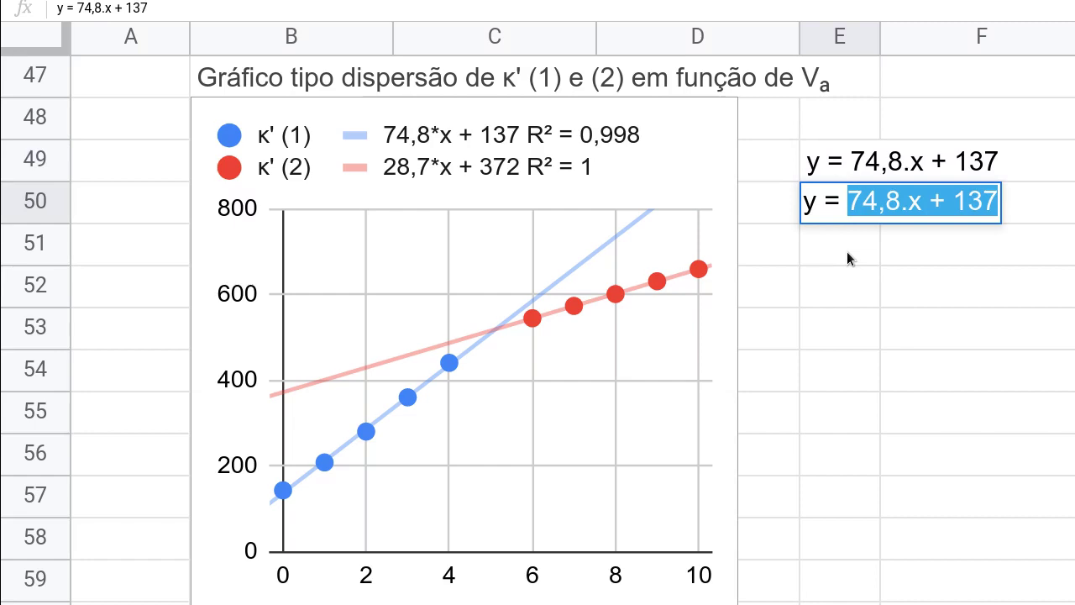
{"action": "type", "text": "28"}
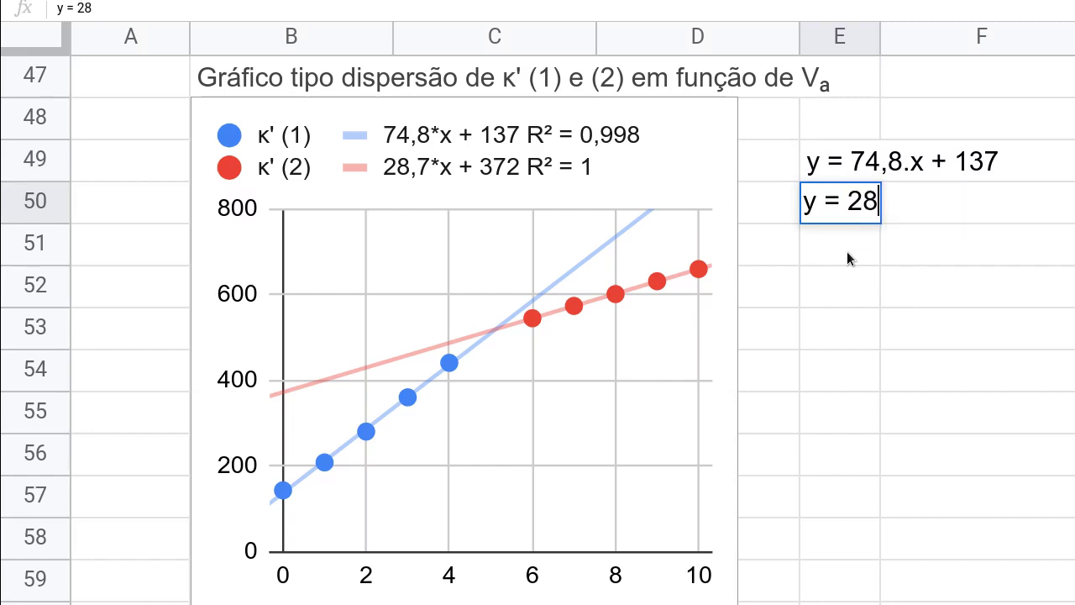
{"action": "type", "text": ",7."}
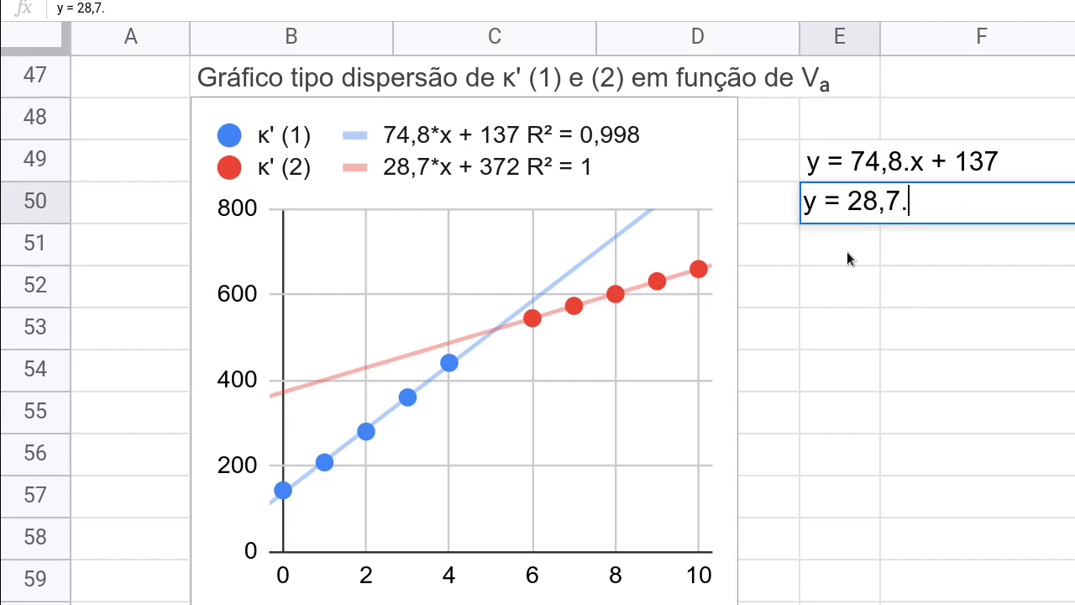
{"action": "type", "text": "x + "}
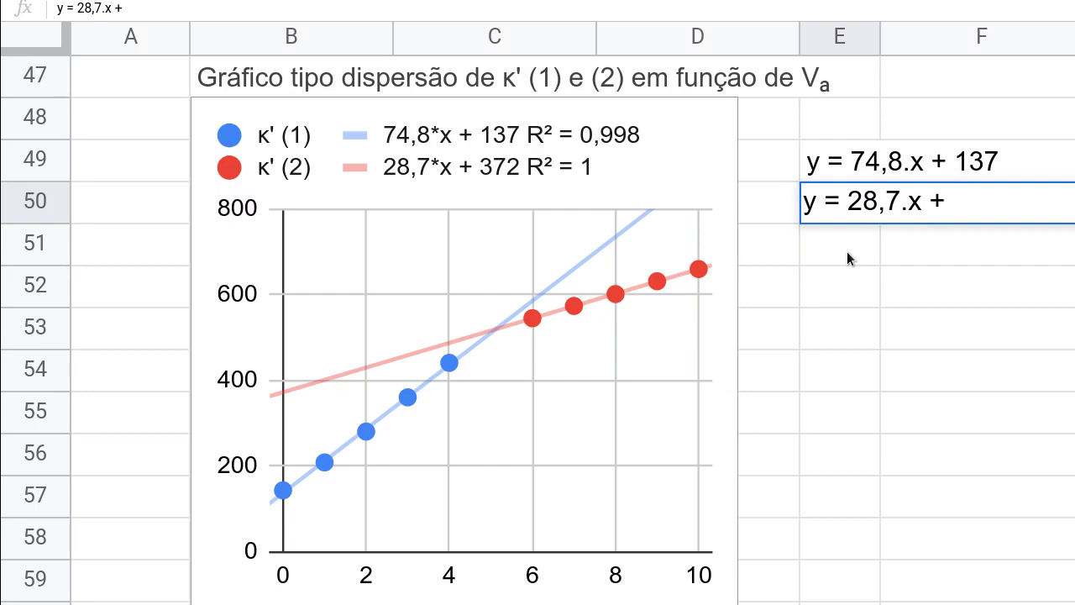
{"action": "type", "text": "372"}
{"action": "key", "text": "Return"}
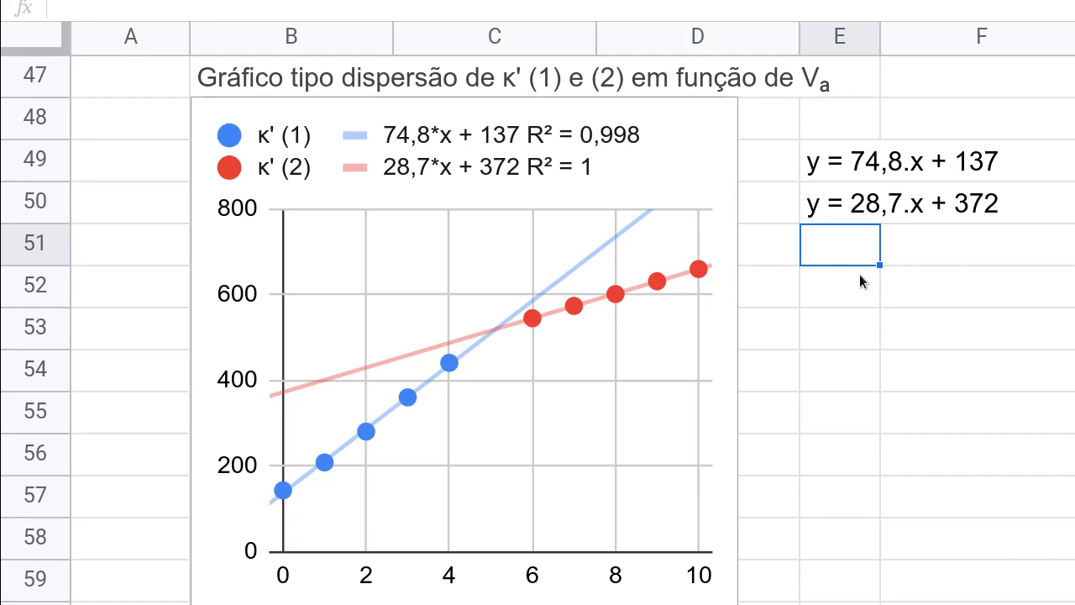
Switch to the lined notes and, on the equivalence point page, mark the lines' intersection and draw an arrow pointing to the y1 equation
{"action": "key", "text": "super+1"}
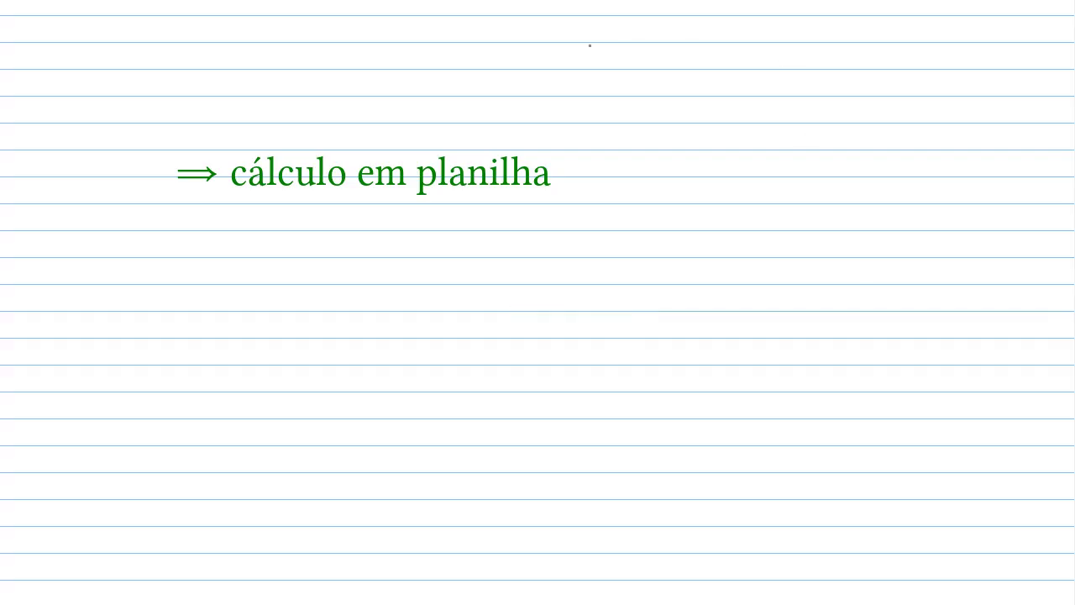
{"action": "scroll", "coordinate": [550, 158], "scroll_direction": "down", "scroll_amount": 5}
{"action": "scroll", "coordinate": [553, 156], "scroll_direction": "down", "scroll_amount": 8}
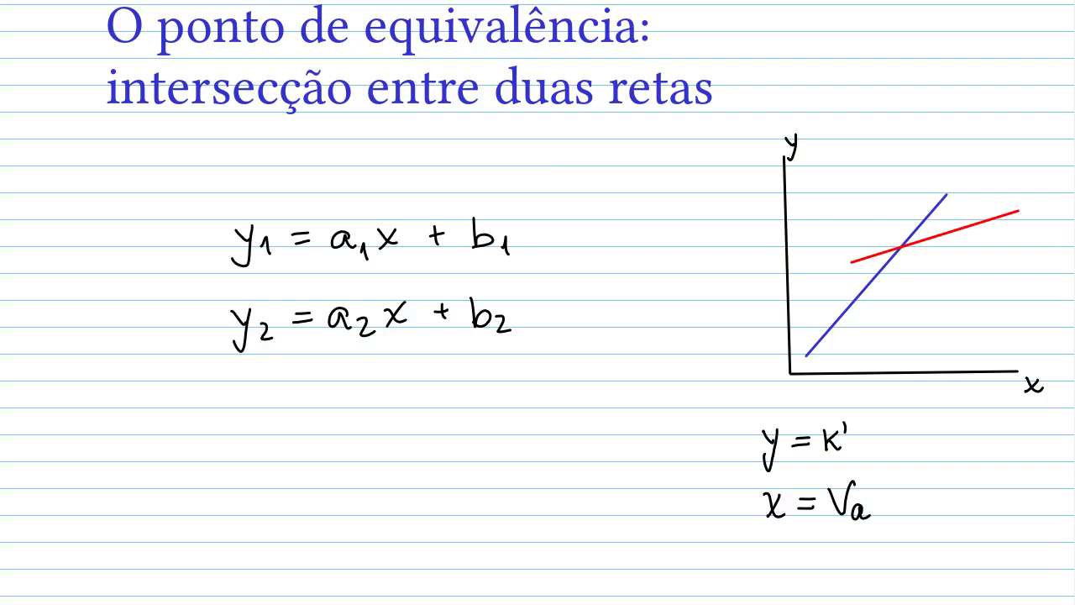
{"action": "mouse_move", "coordinate": [901, 236]}
{"action": "left_mouse_down"}
{"action": "mouse_move", "coordinate": [895, 255]}
{"action": "mouse_move", "coordinate": [910, 256]}
{"action": "mouse_move", "coordinate": [901, 234]}
{"action": "left_mouse_up"}
{"action": "mouse_move", "coordinate": [131, 248]}
{"action": "left_mouse_down"}
{"action": "mouse_move", "coordinate": [207, 234]}
{"action": "mouse_move", "coordinate": [196, 242]}
{"action": "left_mouse_up"}
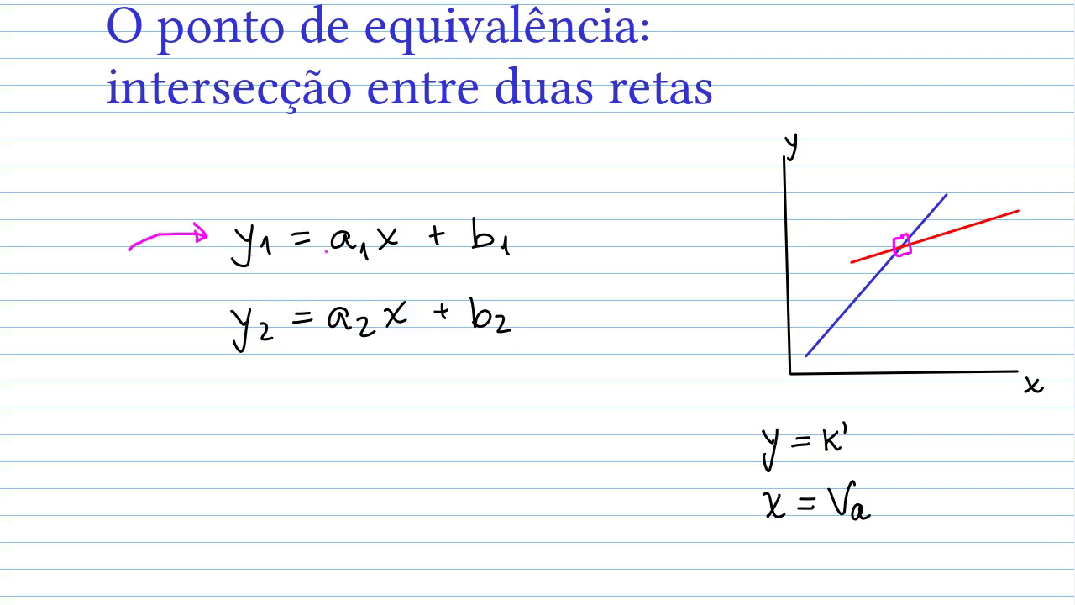